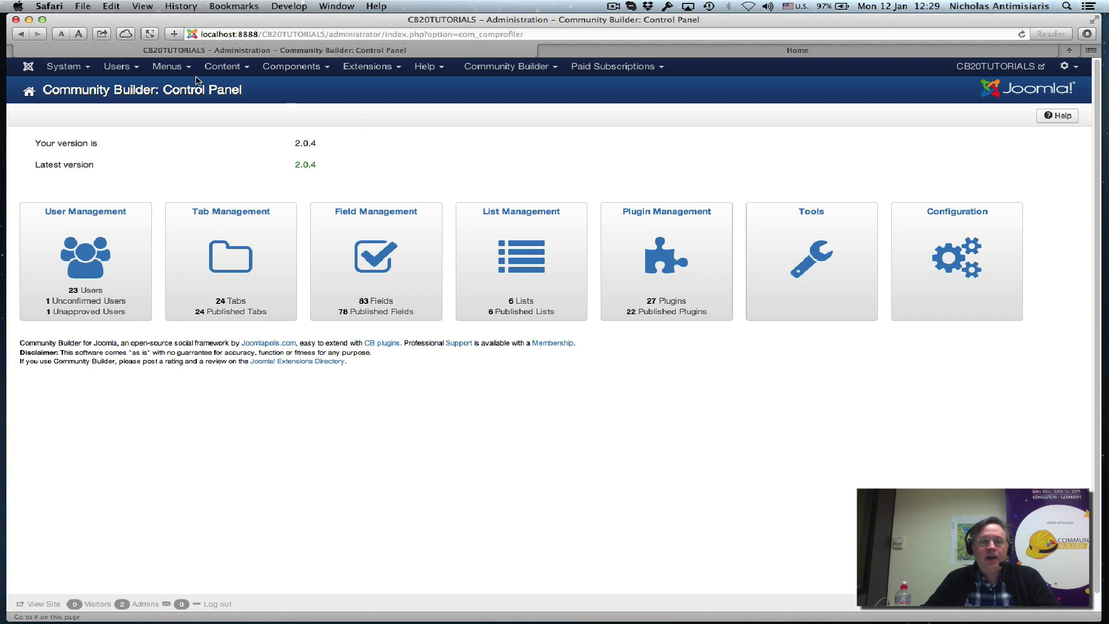
Open the Category Manager showing Welcome New User (ID 15) nested under User Blogs.
{"action": "left_click", "coordinate": [227, 75]}
{"action": "left_click", "coordinate": [226, 104]}
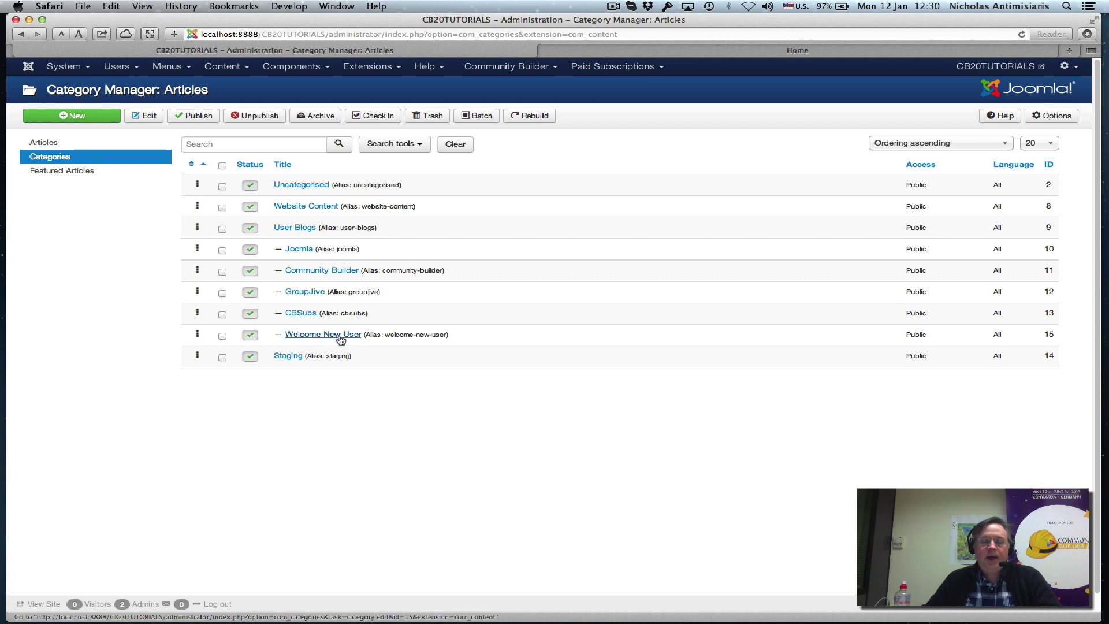
List the Main Menu items, then view the front-end Welcome page with its two user articles.
{"action": "left_click", "coordinate": [168, 68]}
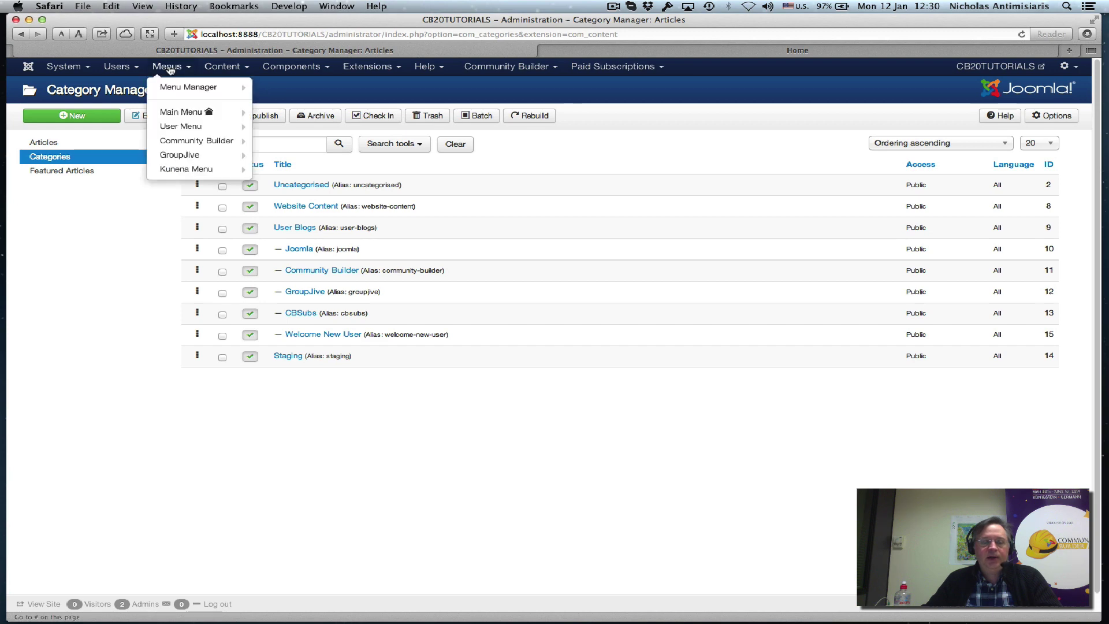
{"action": "left_click", "coordinate": [175, 114]}
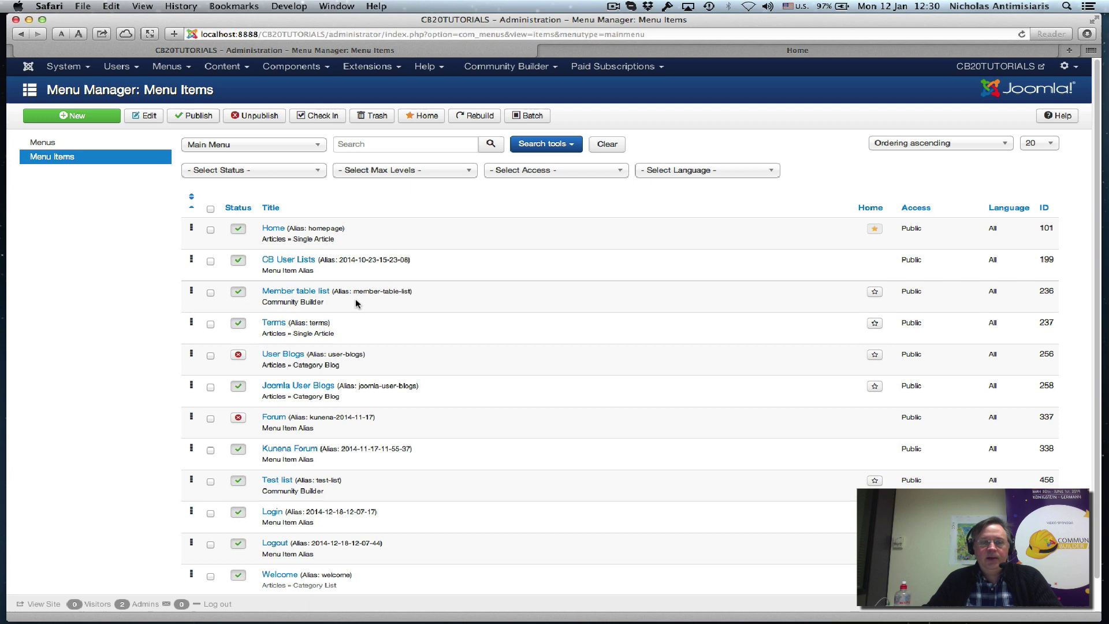
{"action": "scroll", "coordinate": [288, 391], "scroll_direction": "down", "scroll_amount": 1}
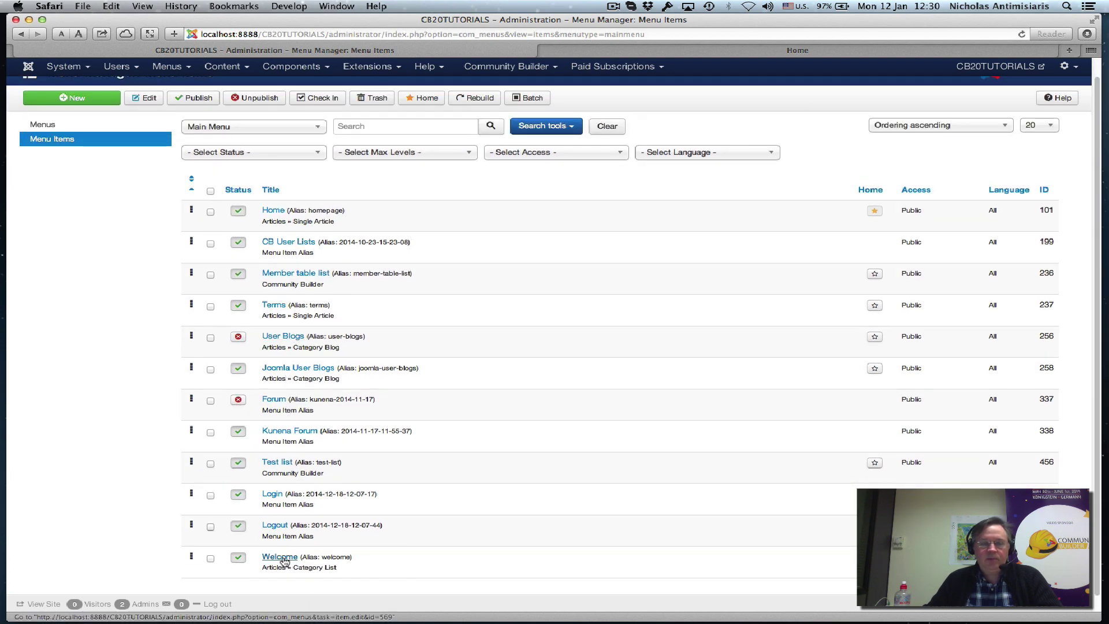
{"action": "left_click", "coordinate": [733, 54]}
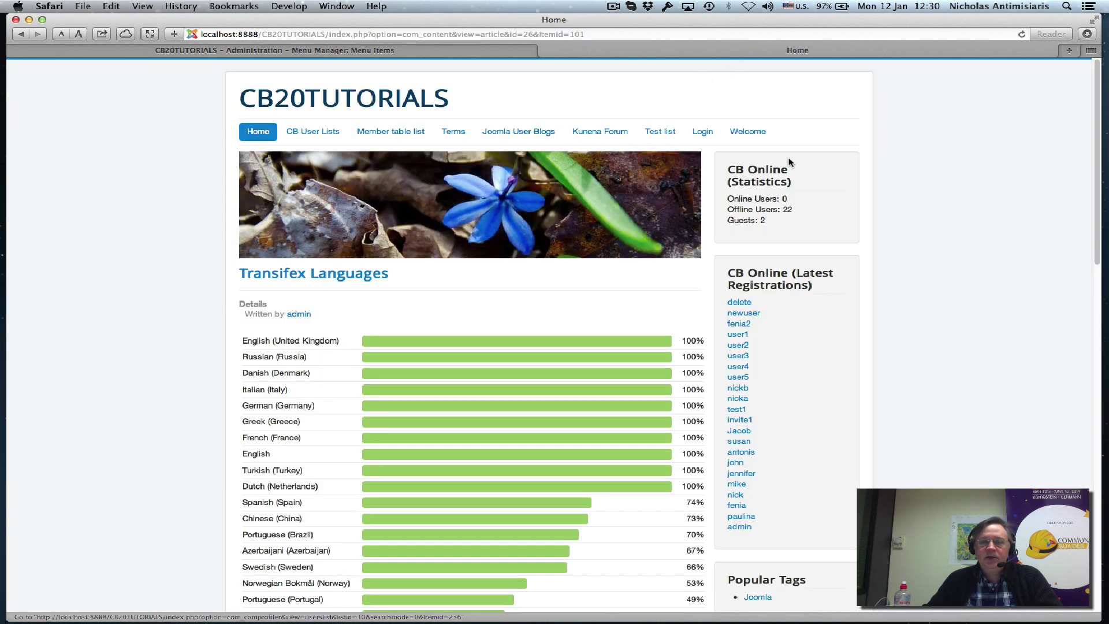
{"action": "left_click", "coordinate": [748, 131]}
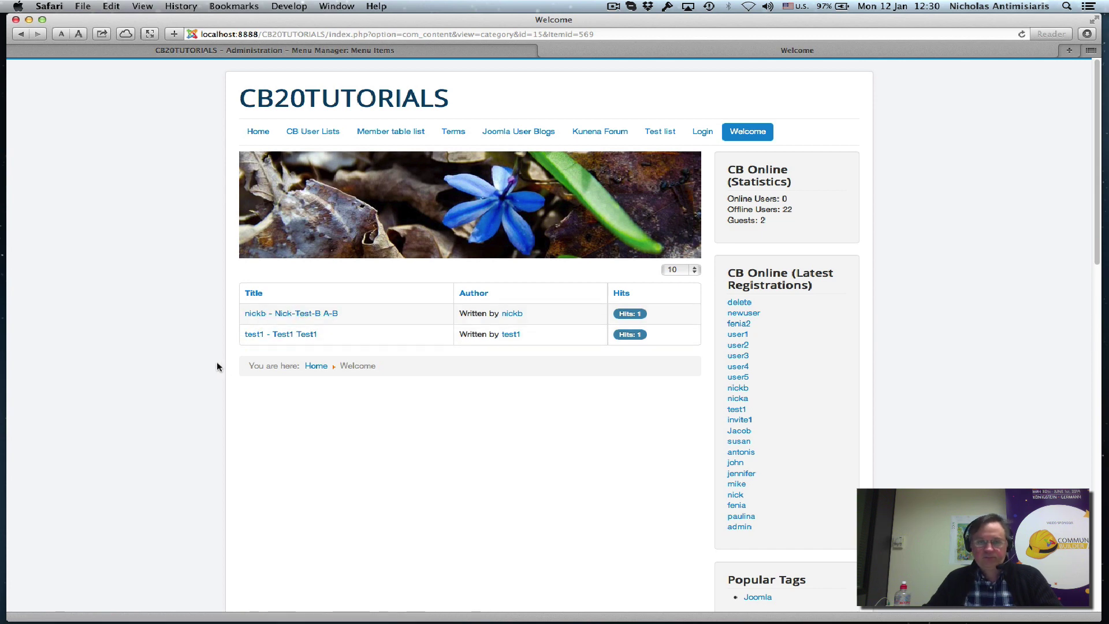
Review CB Blogs Parameters > Blogs: Joomla model, Full Only mode, User Blogs category, Registered access.
{"action": "left_click", "coordinate": [241, 50]}
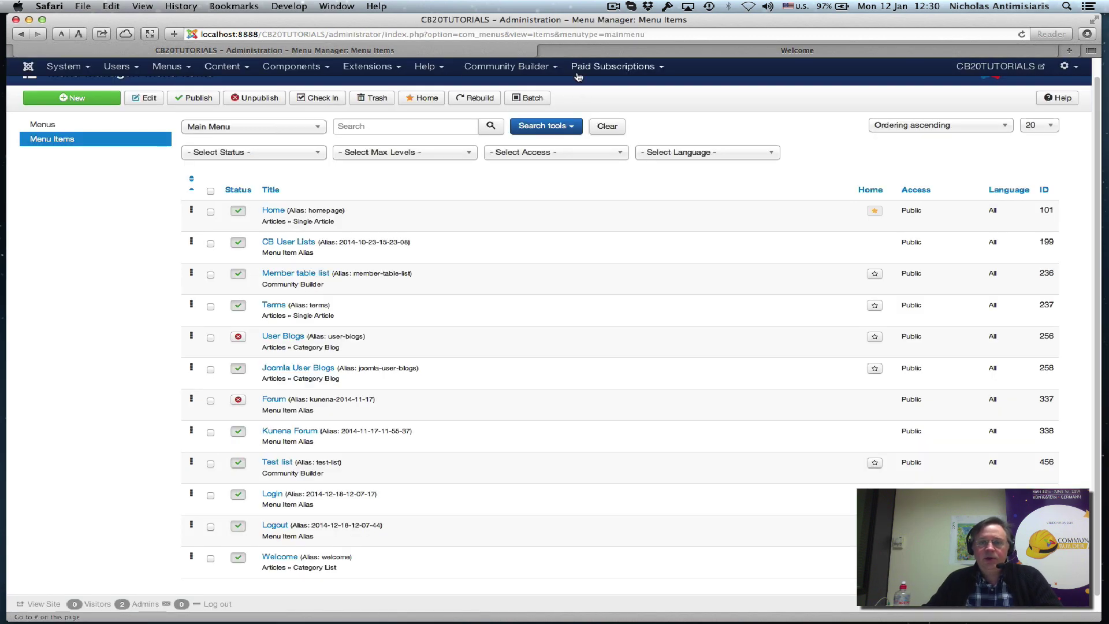
{"action": "left_click", "coordinate": [527, 72]}
{"action": "mouse_move", "coordinate": [498, 157]}
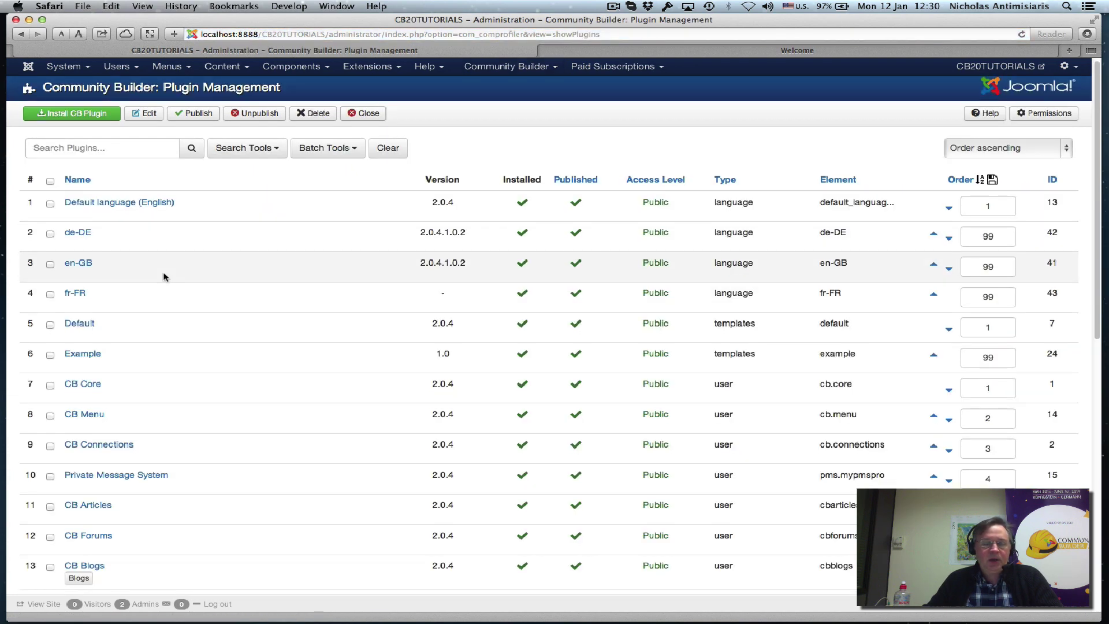
{"action": "scroll", "coordinate": [167, 324], "scroll_direction": "down", "scroll_amount": 3}
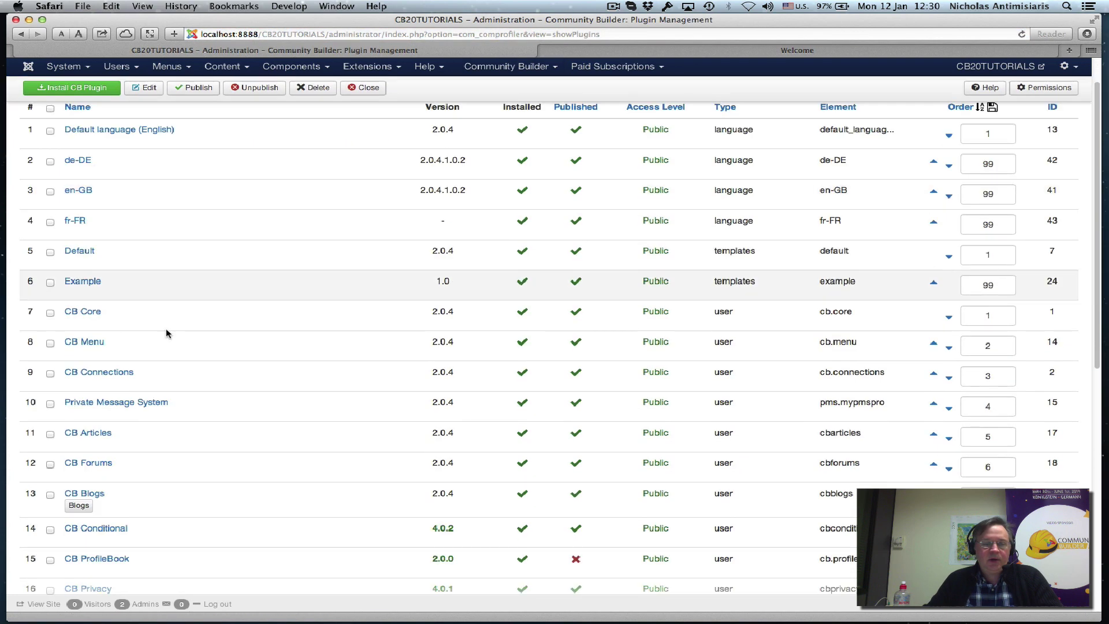
{"action": "left_click", "coordinate": [89, 495]}
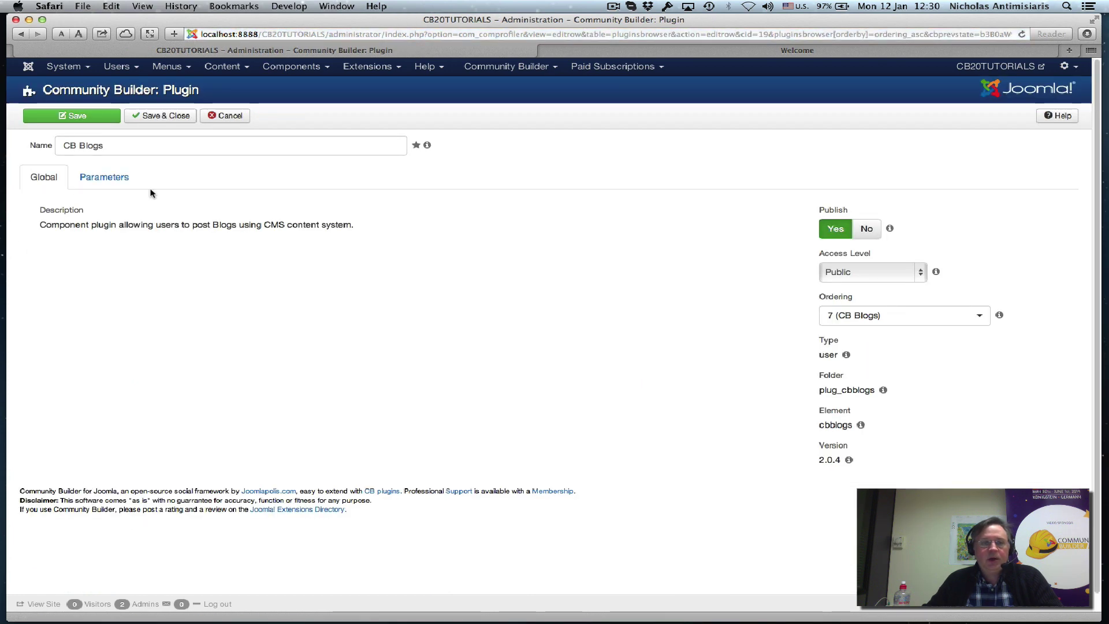
{"action": "left_click", "coordinate": [116, 178]}
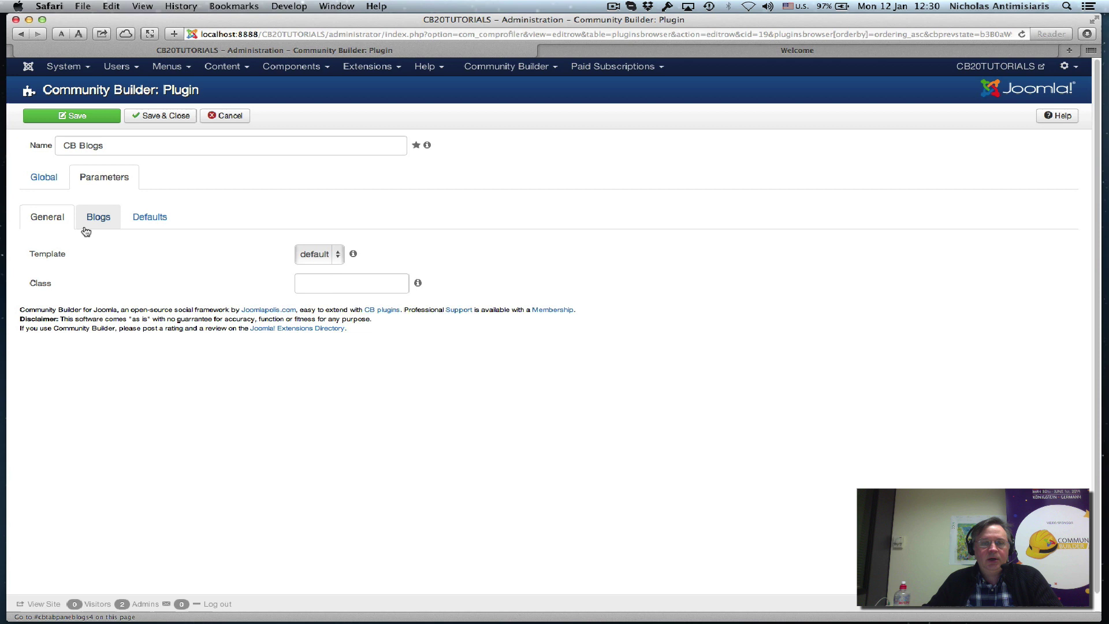
{"action": "left_click", "coordinate": [93, 223]}
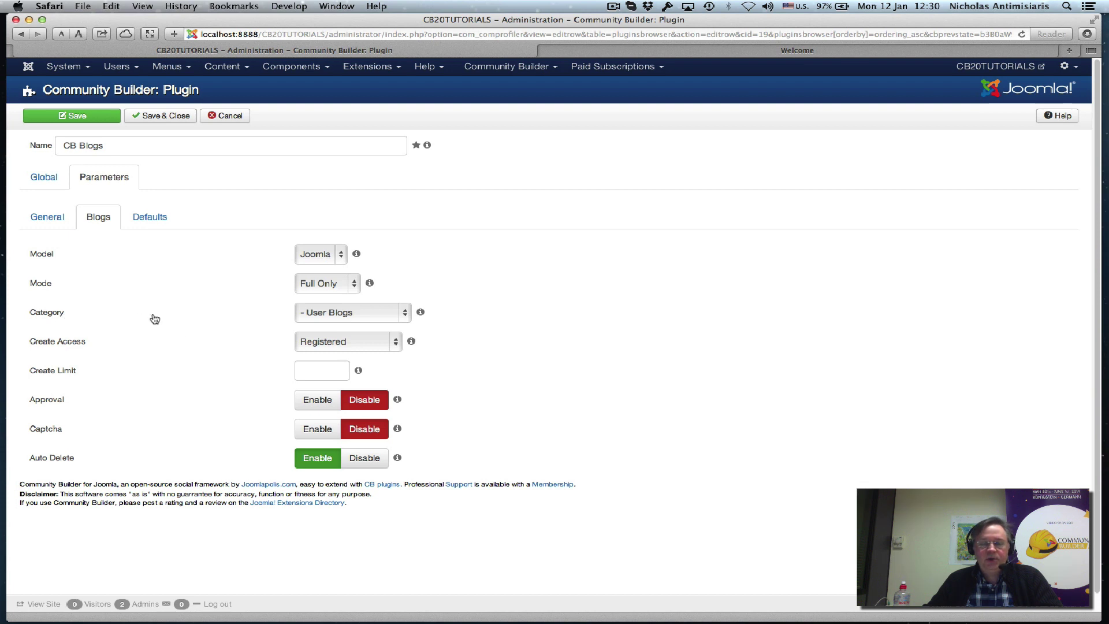
{"action": "mouse_move", "coordinate": [319, 317]}
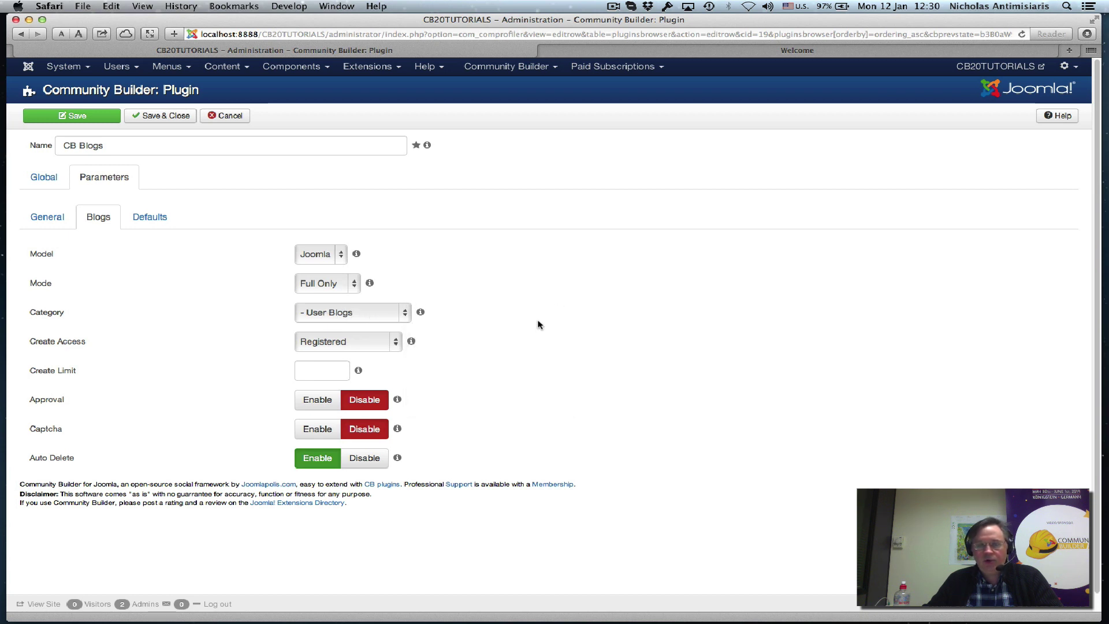
{"action": "mouse_move", "coordinate": [406, 323]}
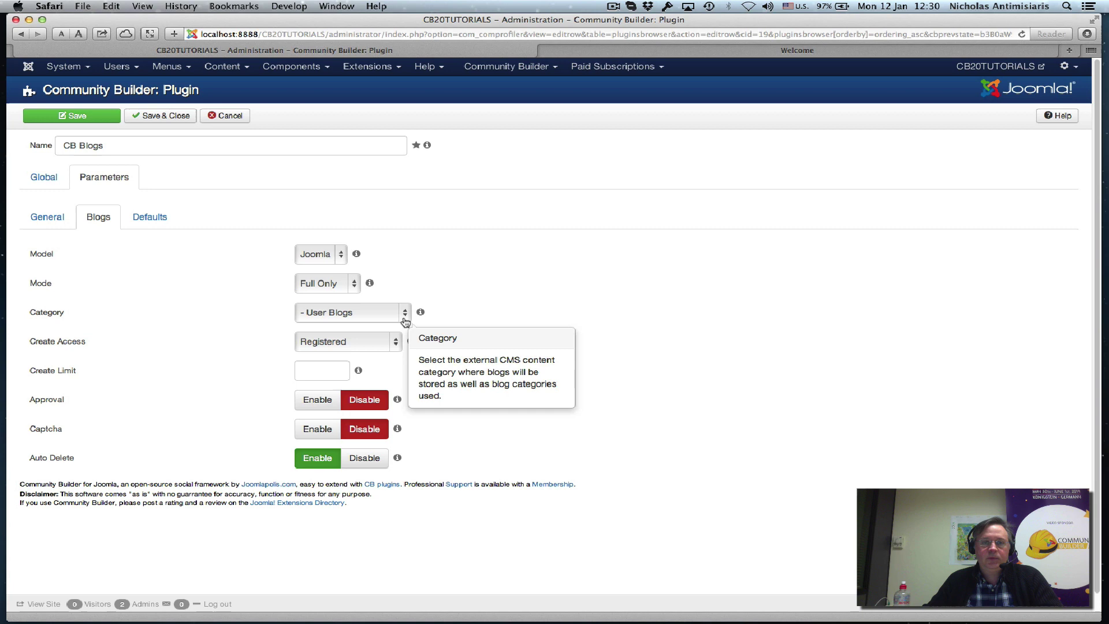
Log in through the CB Login module with the administrator's username and password.
{"action": "left_click", "coordinate": [646, 51]}
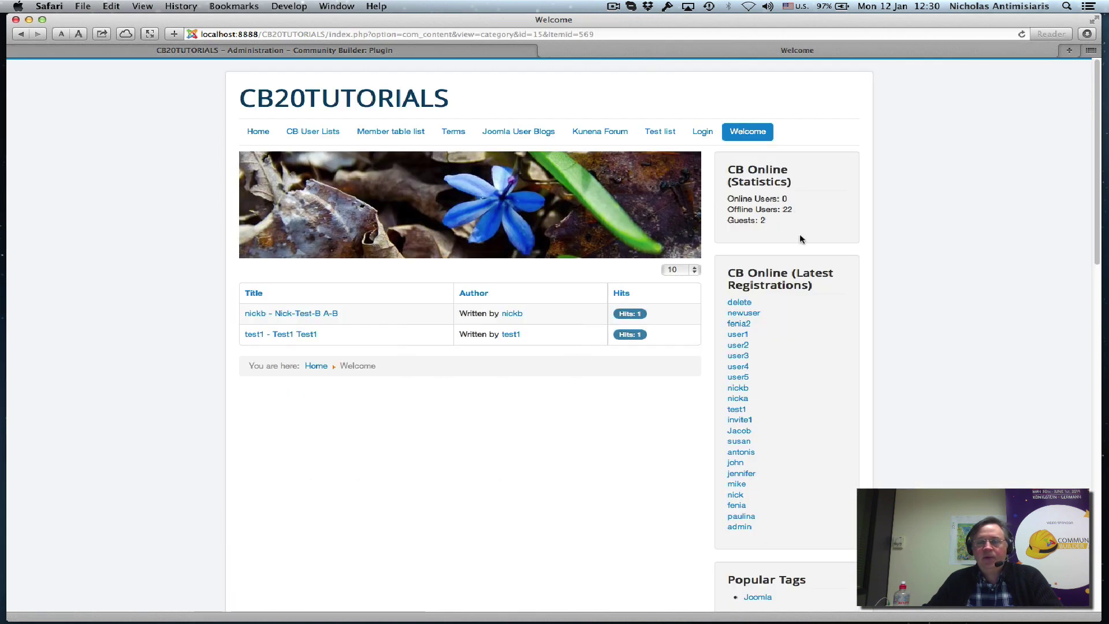
{"action": "scroll", "coordinate": [666, 306], "scroll_direction": "down", "scroll_amount": 10}
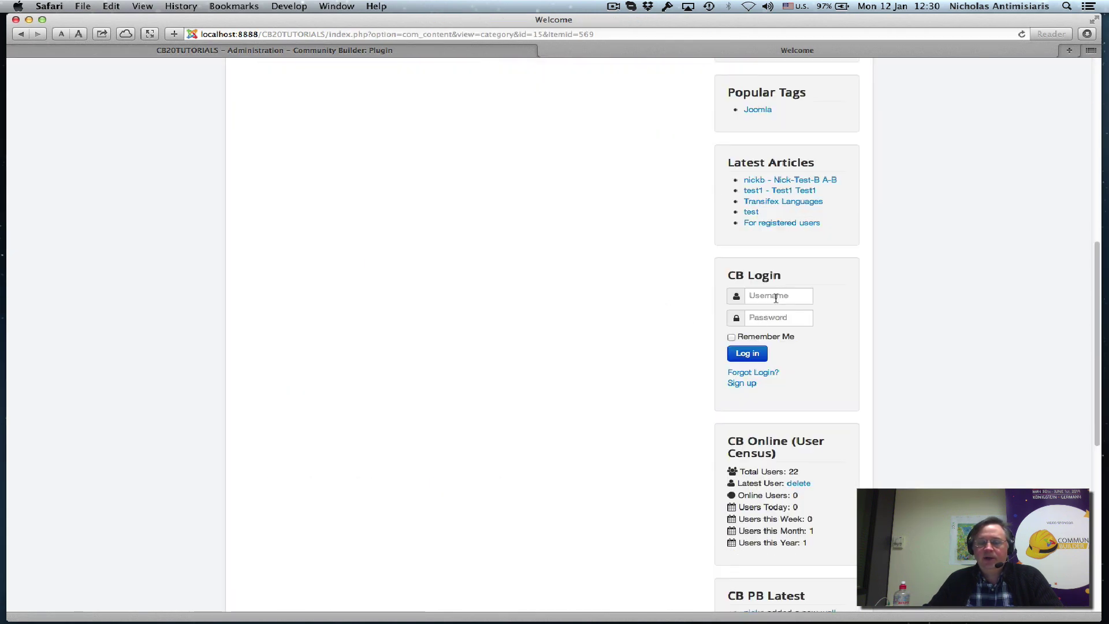
{"action": "left_click", "coordinate": [776, 296]}
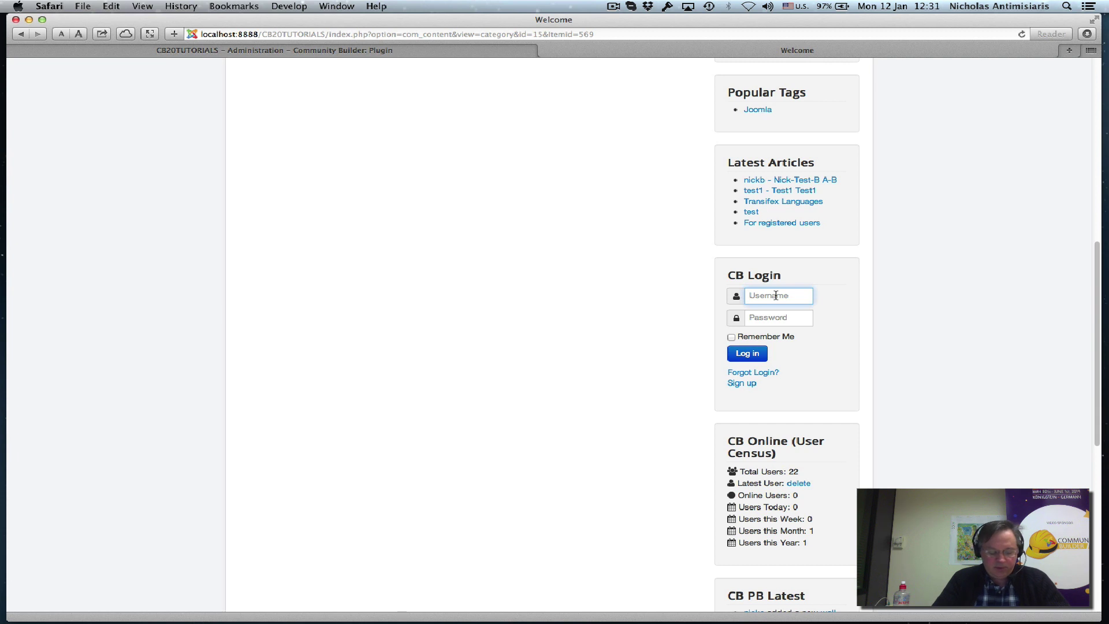
{"action": "type", "text": "admin"}
{"action": "key", "text": "Tab"}
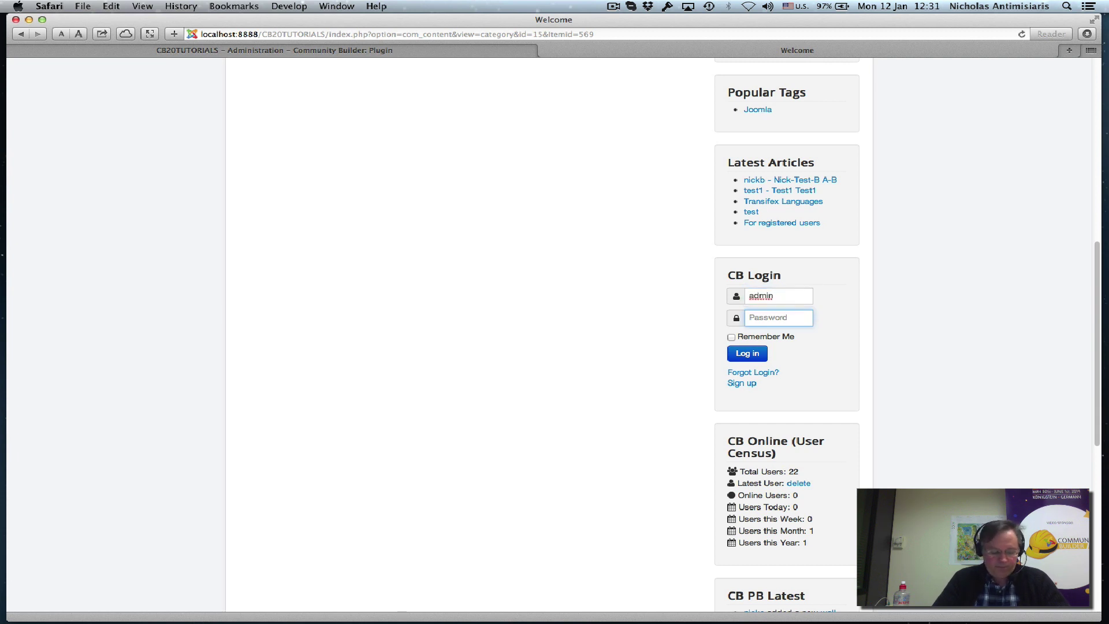
{"action": "type", "text": "ad"}
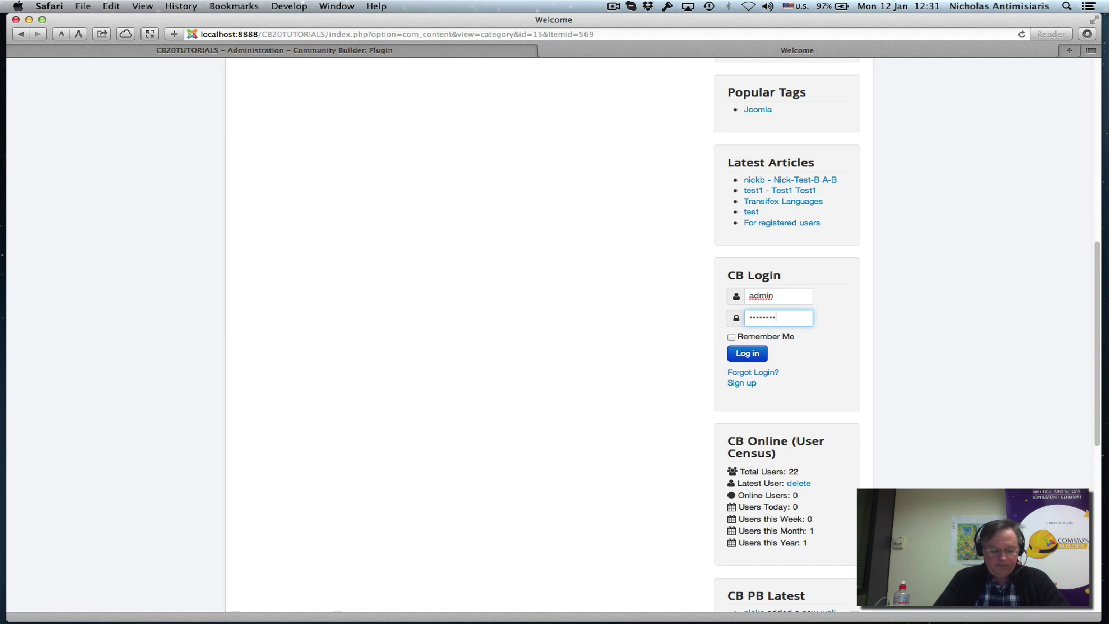
{"action": "type", "text": "123"}
{"action": "key", "text": "Return"}
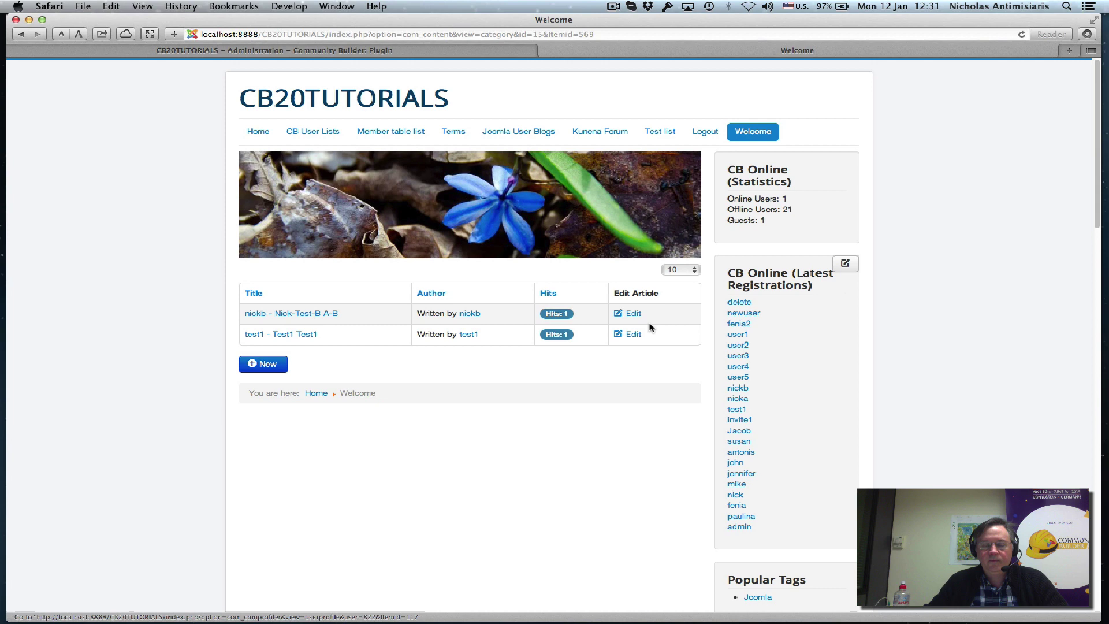
From the admin profile's Blogs tab listing six blogs, start a New Blog.
{"action": "scroll", "coordinate": [607, 387], "scroll_direction": "down", "scroll_amount": 5}
{"action": "scroll", "coordinate": [699, 439], "scroll_direction": "down", "scroll_amount": 4}
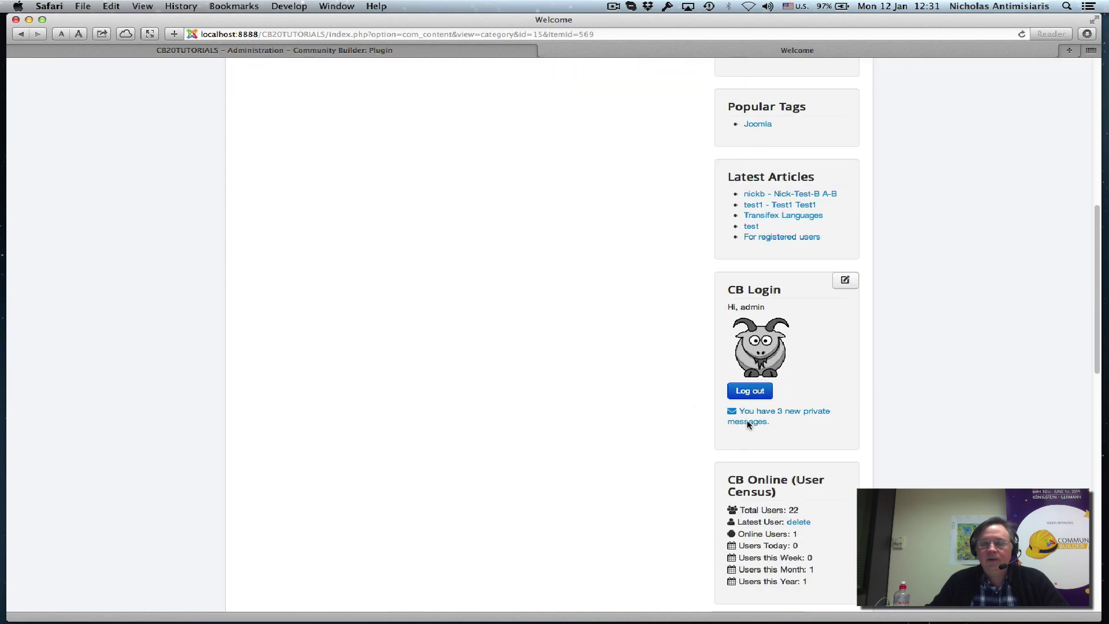
{"action": "left_click", "coordinate": [761, 350]}
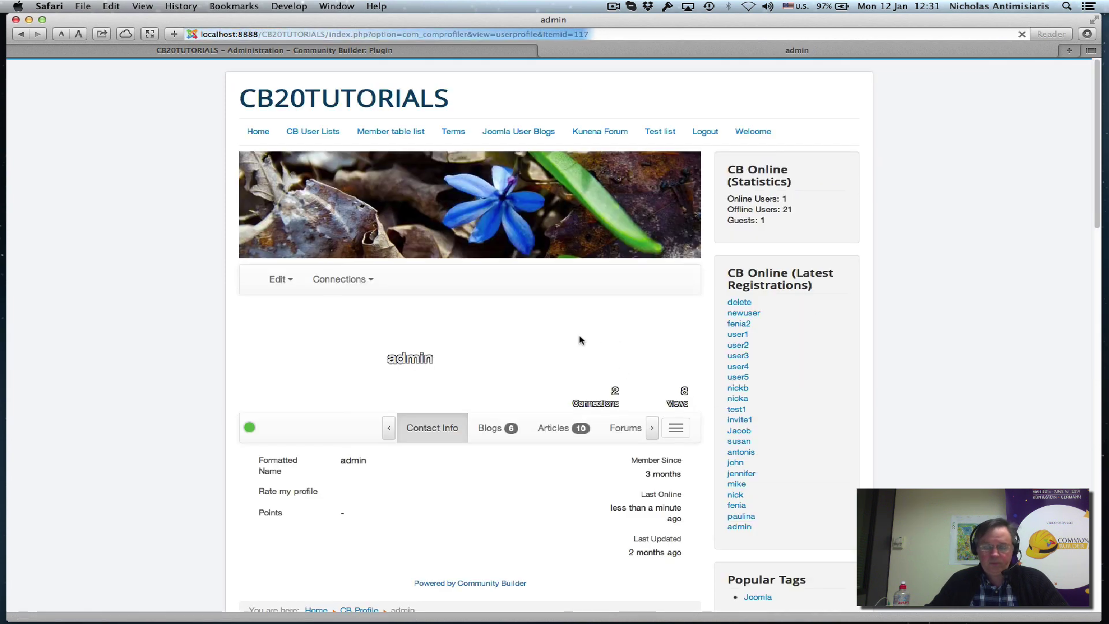
{"action": "left_click", "coordinate": [495, 428]}
{"action": "scroll", "coordinate": [411, 445], "scroll_direction": "down", "scroll_amount": 3}
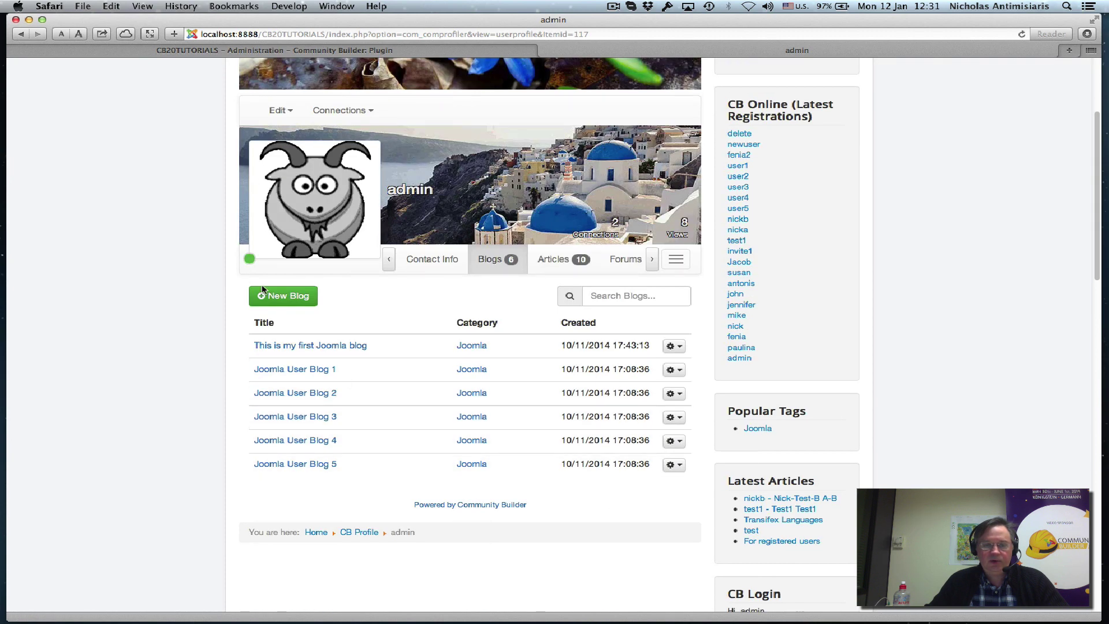
{"action": "left_click", "coordinate": [285, 302]}
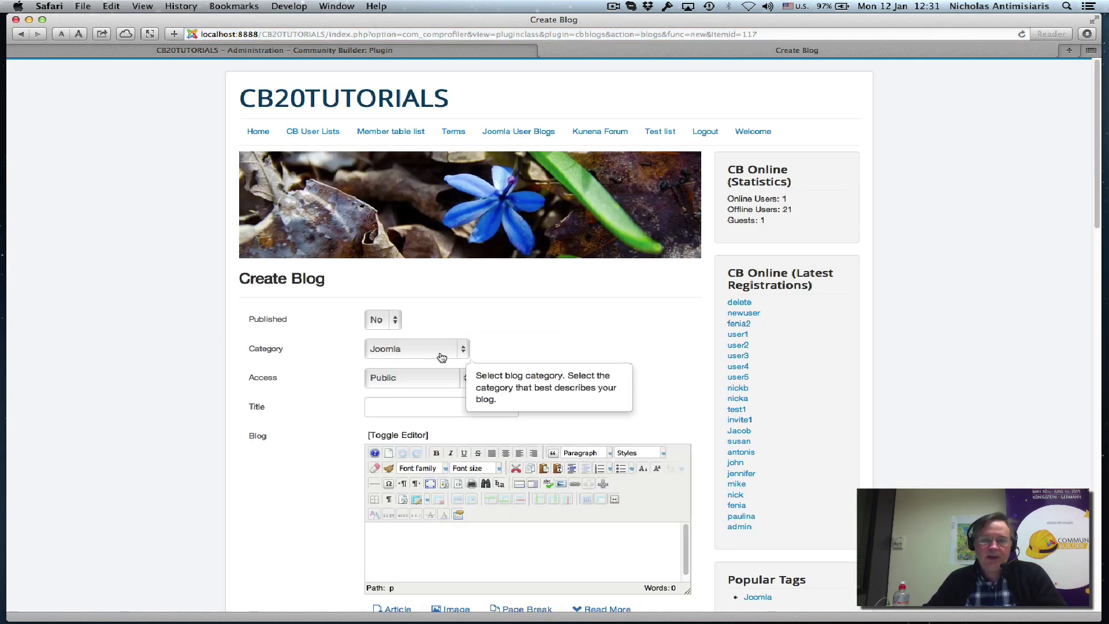
Confirm Welcome New User appears among blog categories, keep Joomla, and go Home unsaved.
{"action": "left_click", "coordinate": [441, 354]}
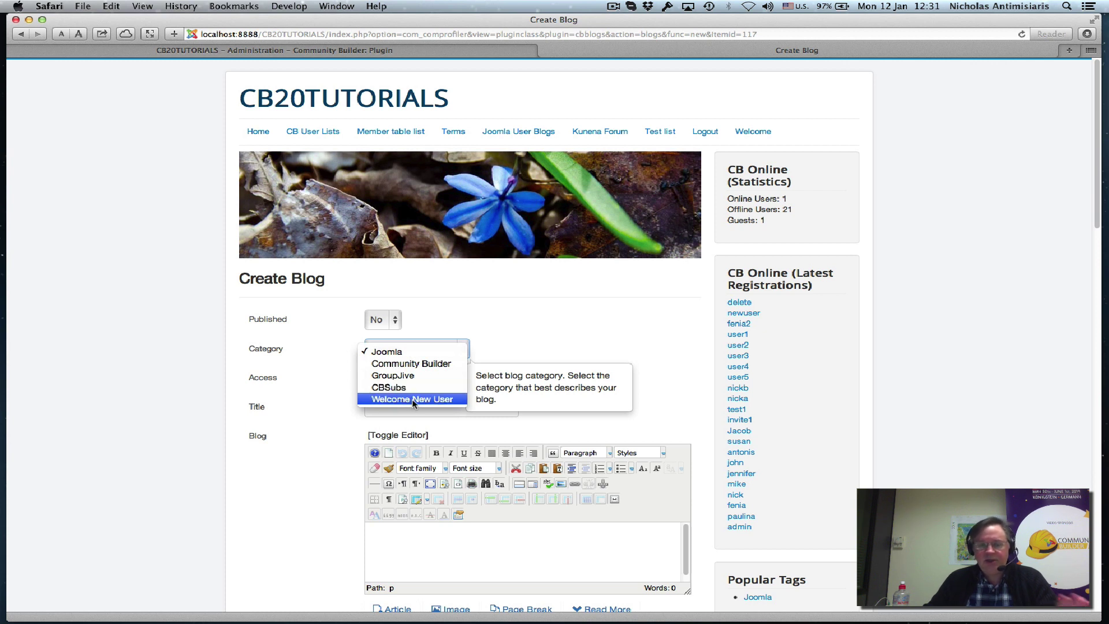
{"action": "left_click", "coordinate": [945, 252]}
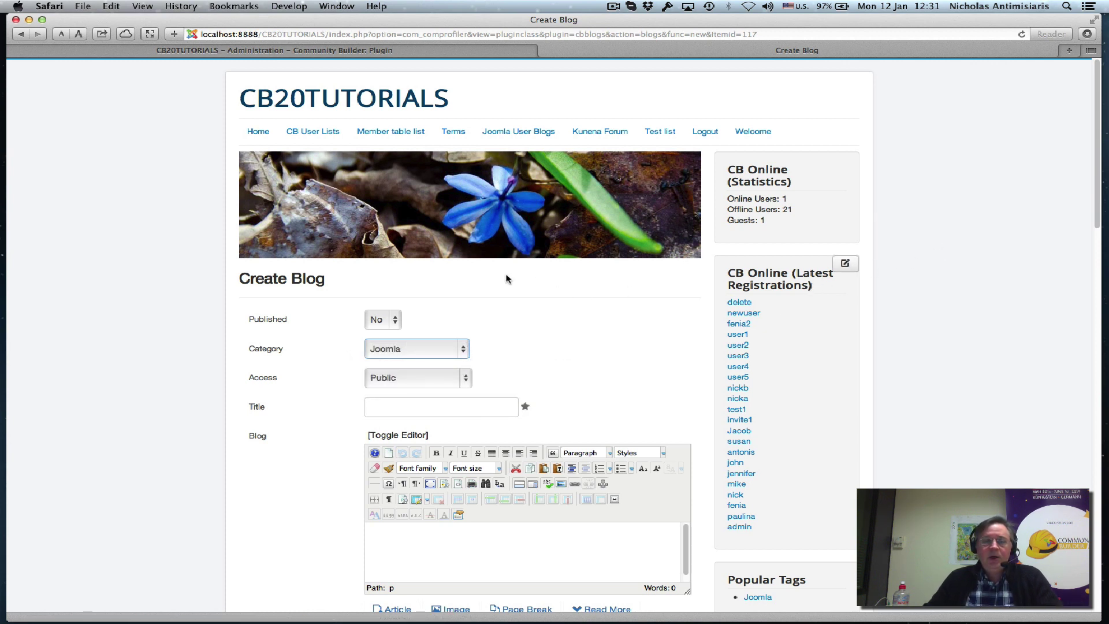
{"action": "left_click", "coordinate": [259, 132]}
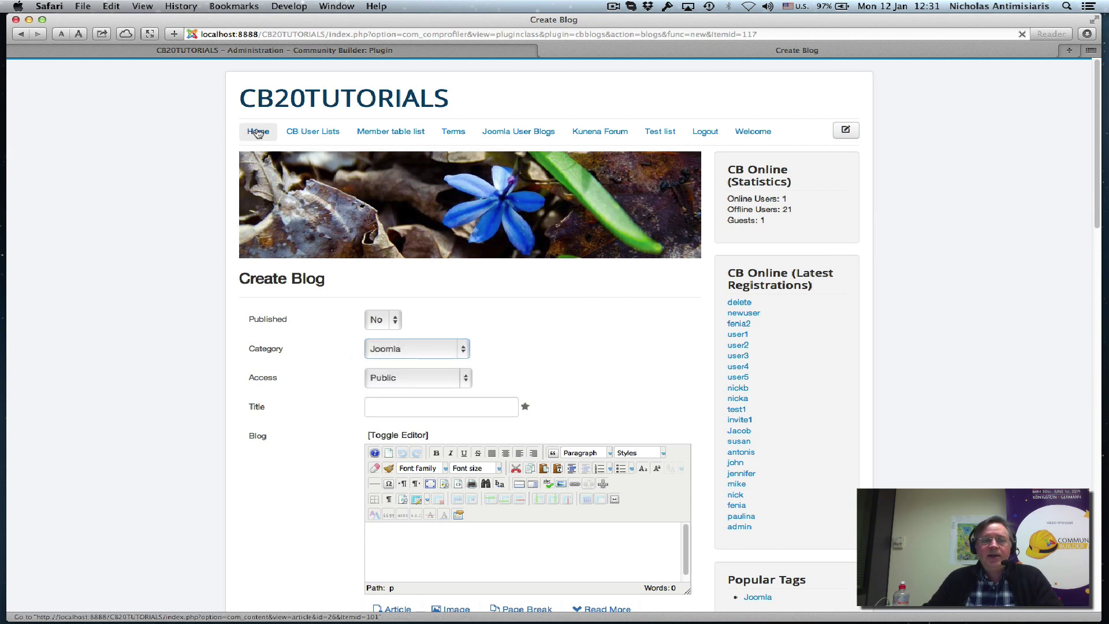
Back in the administrator, open Community Builder's Plugin Management list.
{"action": "left_click", "coordinate": [267, 52]}
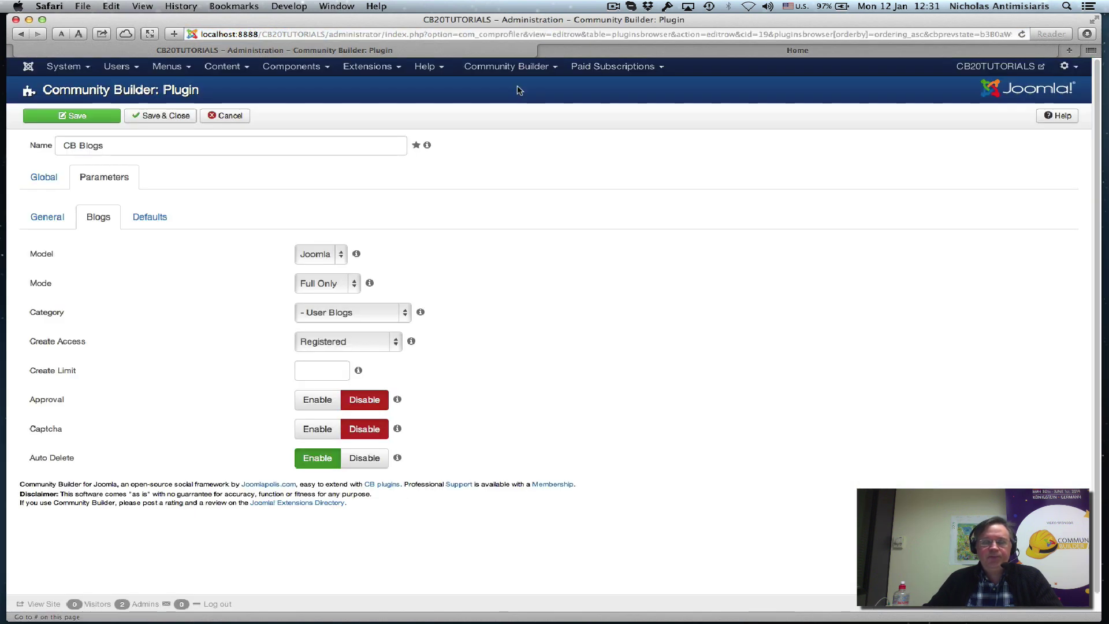
{"action": "left_click", "coordinate": [523, 67]}
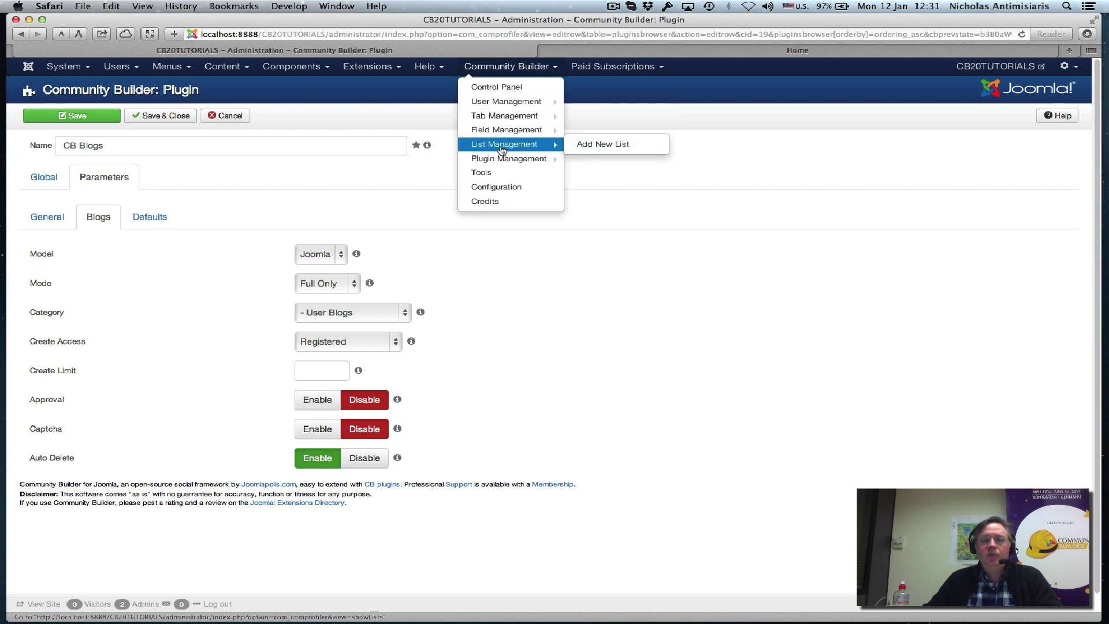
{"action": "mouse_move", "coordinate": [504, 161]}
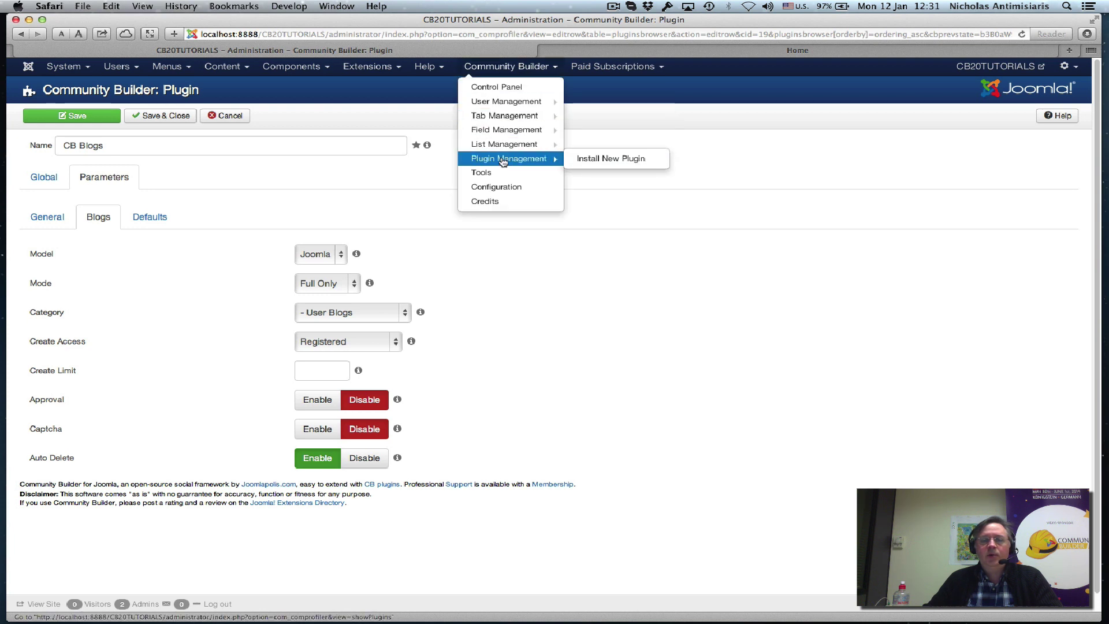
{"action": "left_click", "coordinate": [753, 179]}
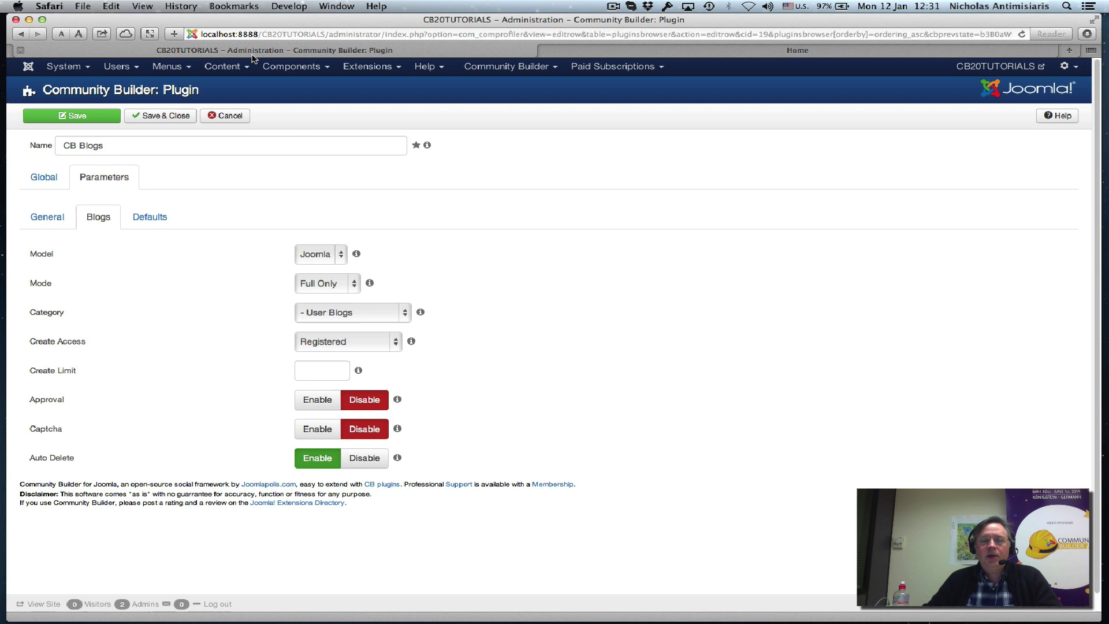
{"action": "left_click", "coordinate": [501, 70]}
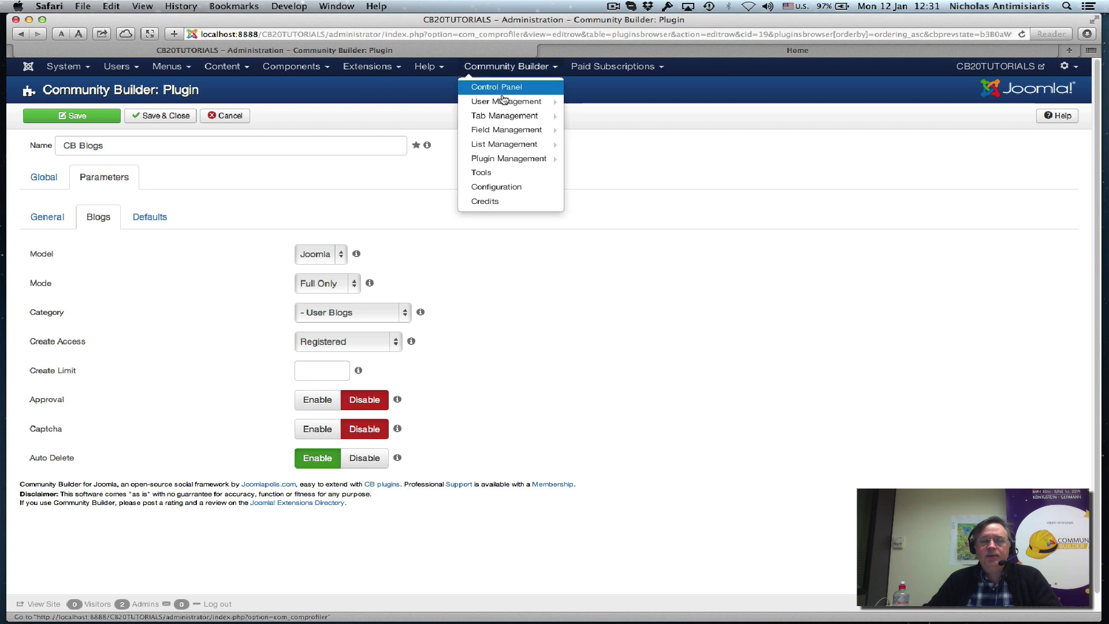
{"action": "left_click", "coordinate": [512, 164]}
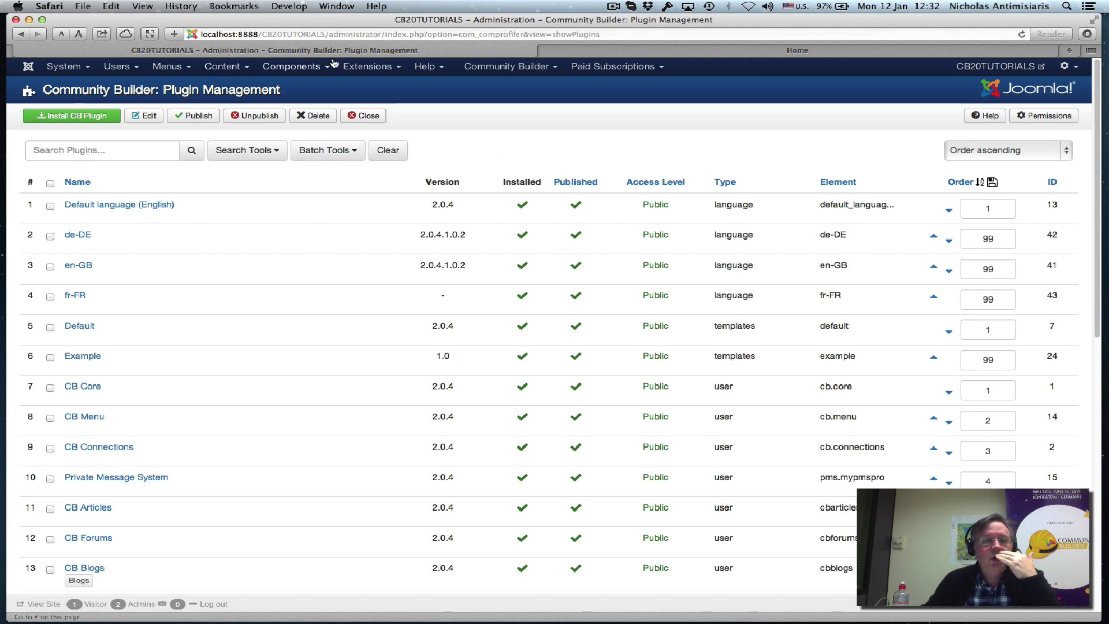
{"action": "left_click", "coordinate": [485, 68]}
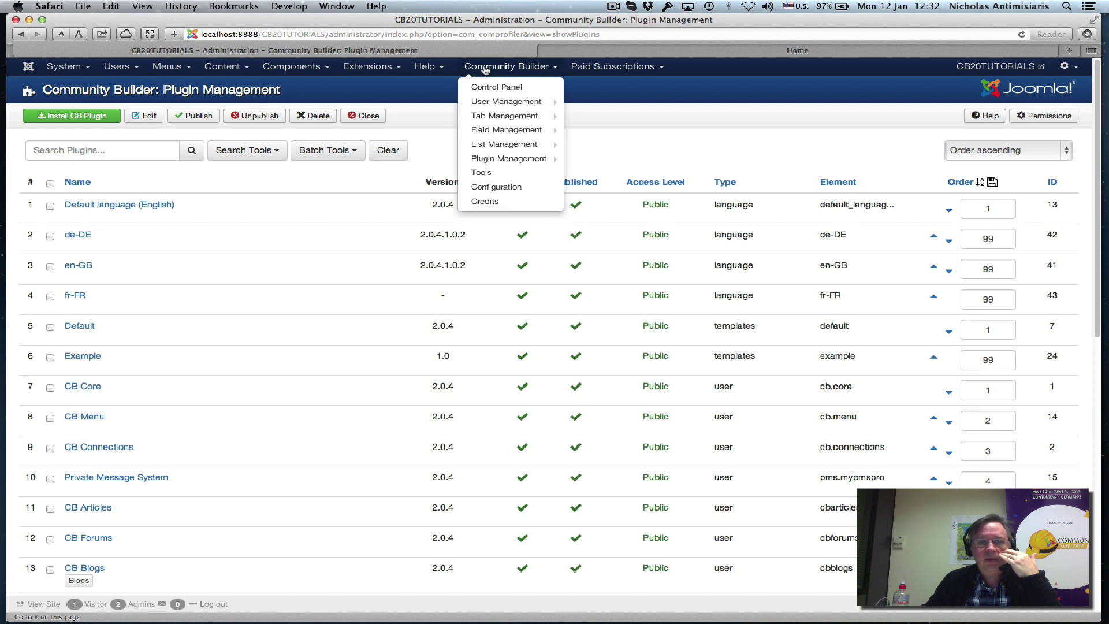
Go to Field Management and search the fields for 'we'.
{"action": "left_click", "coordinate": [504, 130]}
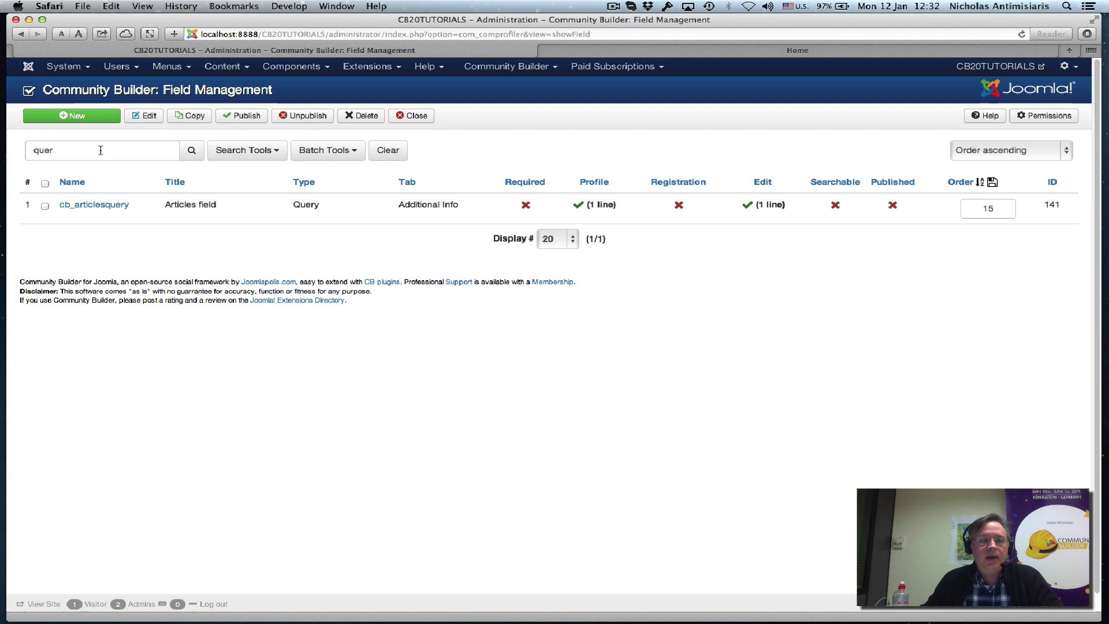
{"action": "triple_click", "coordinate": [100, 150]}
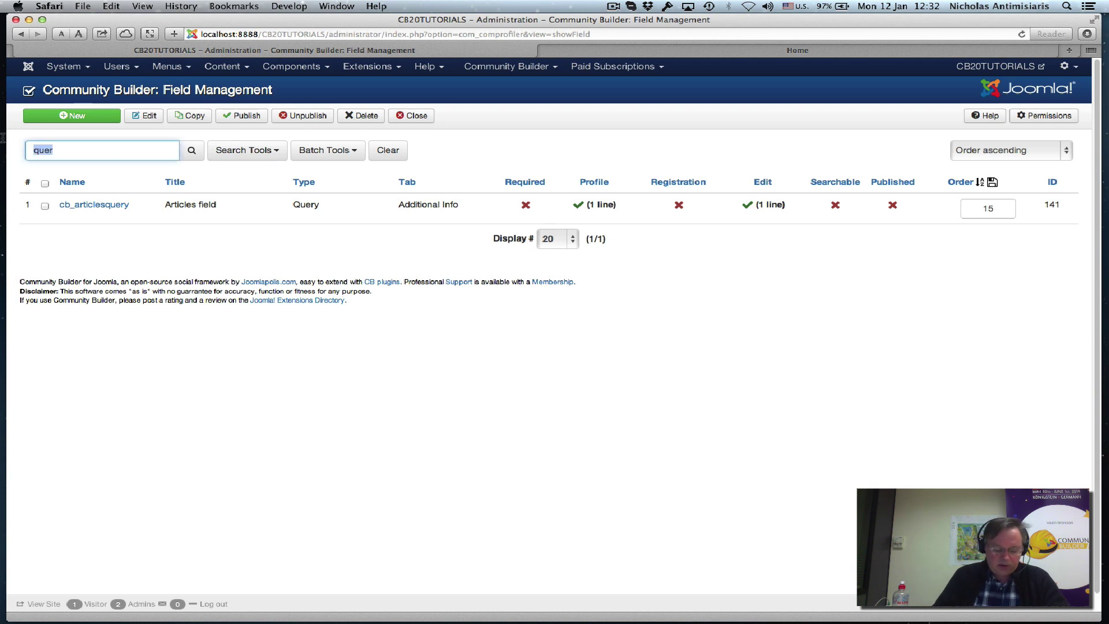
{"action": "type", "text": "wel"}
{"action": "key", "text": "Return"}
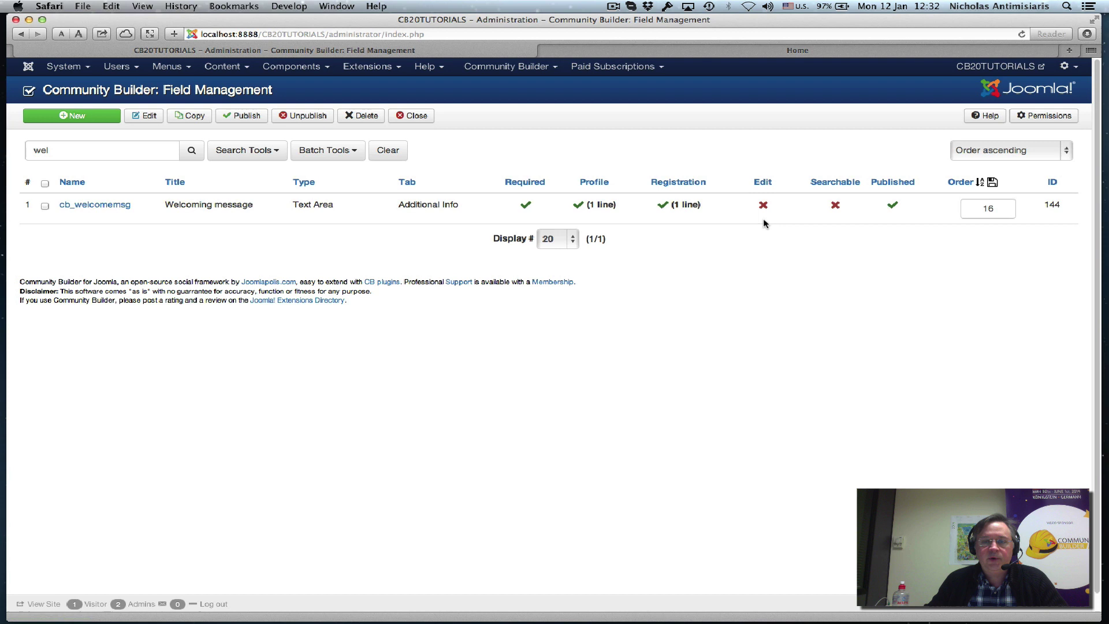
Open cb_welcomemsg and review its Global tab description and registration options.
{"action": "left_click", "coordinate": [117, 206]}
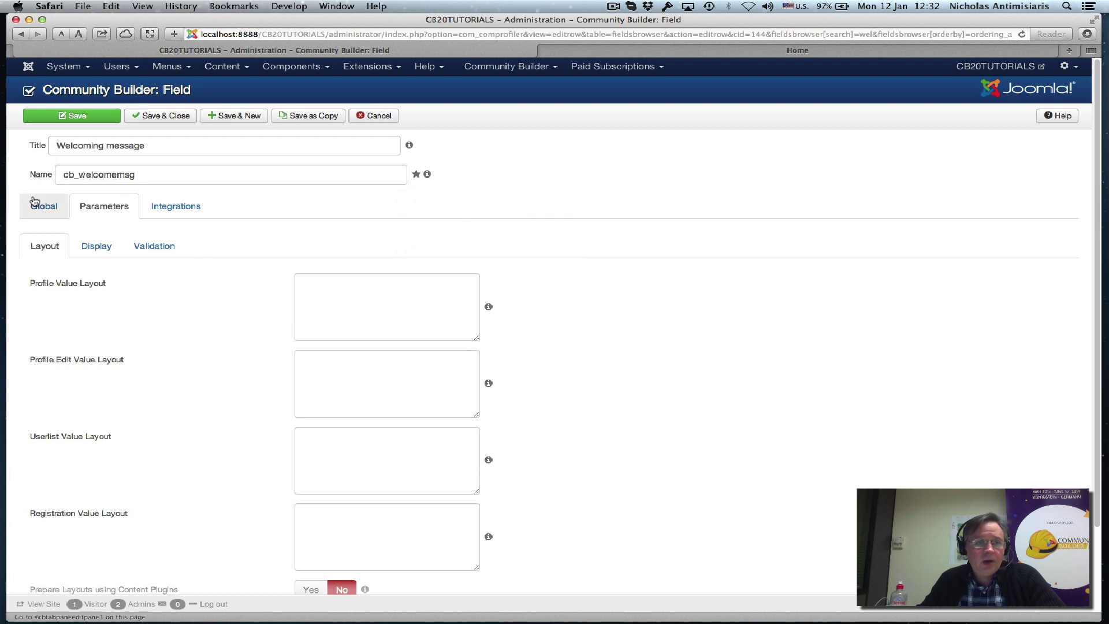
{"action": "left_click", "coordinate": [33, 201]}
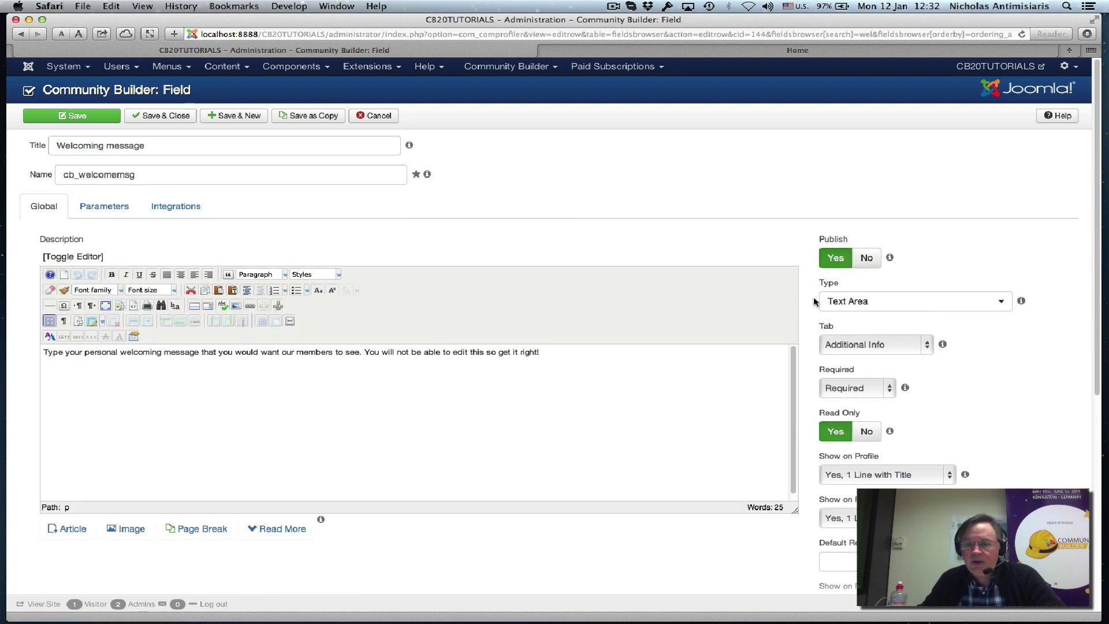
{"action": "mouse_move", "coordinate": [849, 357]}
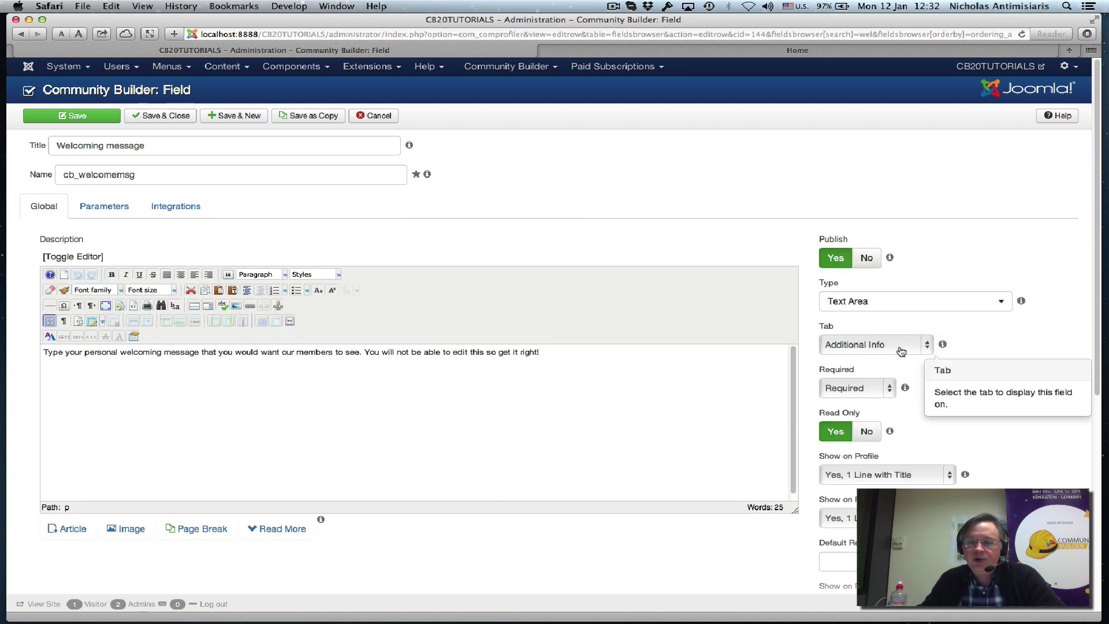
{"action": "scroll", "coordinate": [995, 419], "scroll_direction": "down", "scroll_amount": 3}
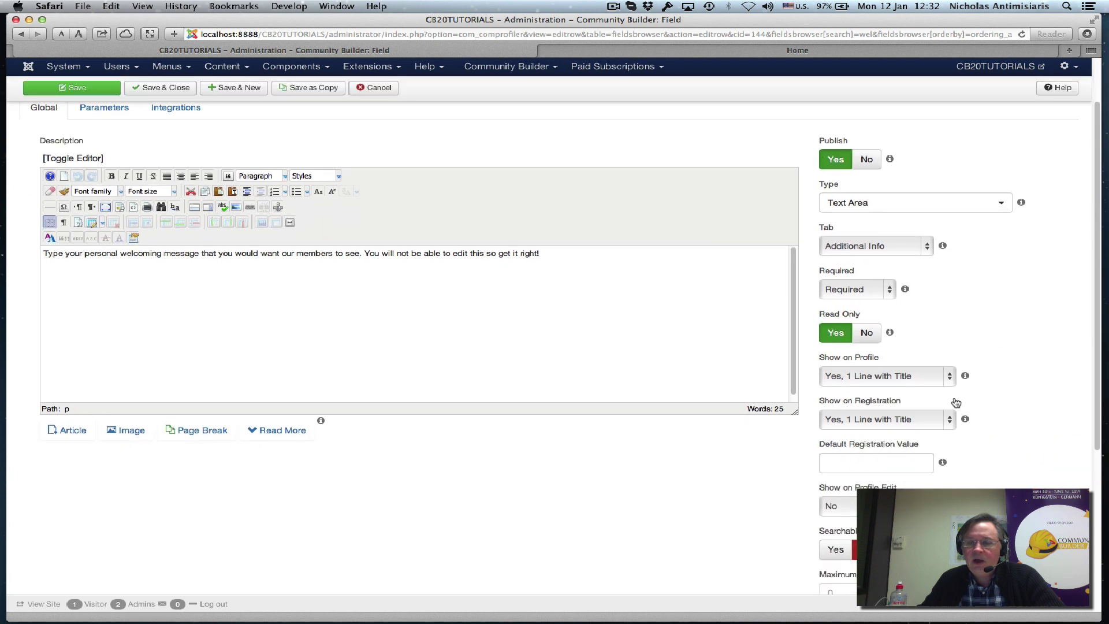
{"action": "mouse_move", "coordinate": [826, 337]}
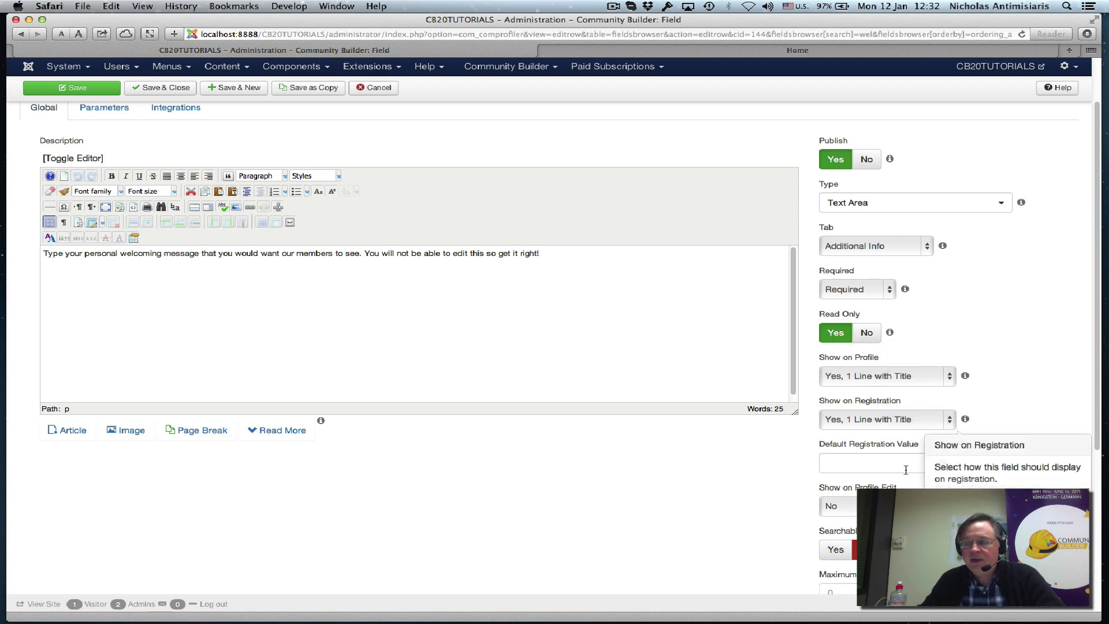
{"action": "mouse_move", "coordinate": [865, 480]}
{"action": "scroll", "coordinate": [730, 453], "scroll_direction": "up", "scroll_amount": 3}
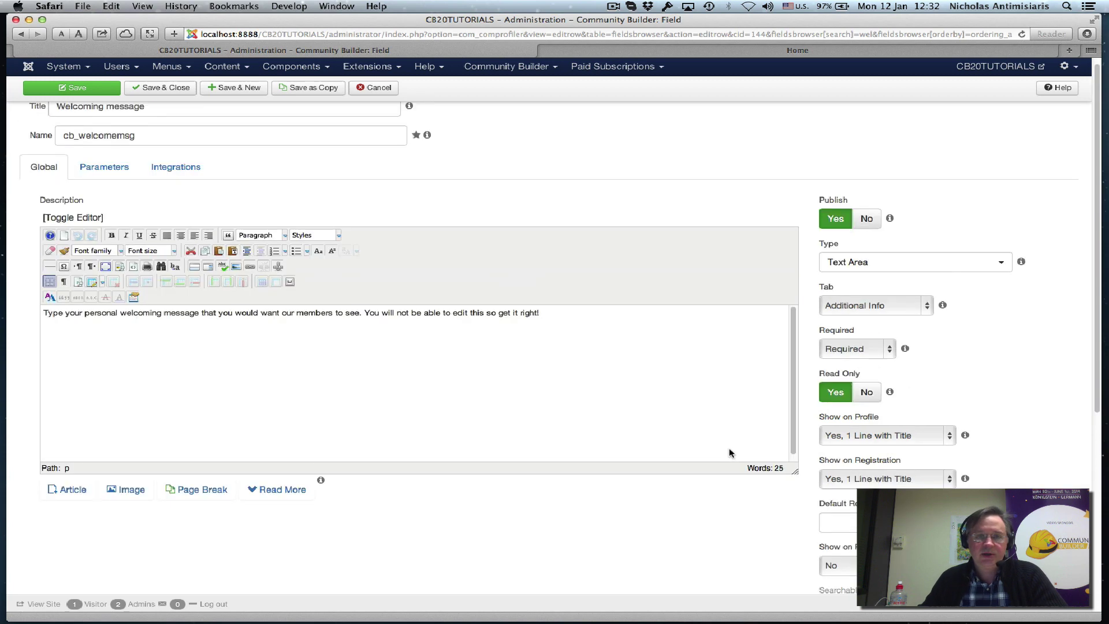
Log out of the front-end site.
{"action": "left_click", "coordinate": [701, 55]}
{"action": "scroll", "coordinate": [743, 246], "scroll_direction": "down", "scroll_amount": 15}
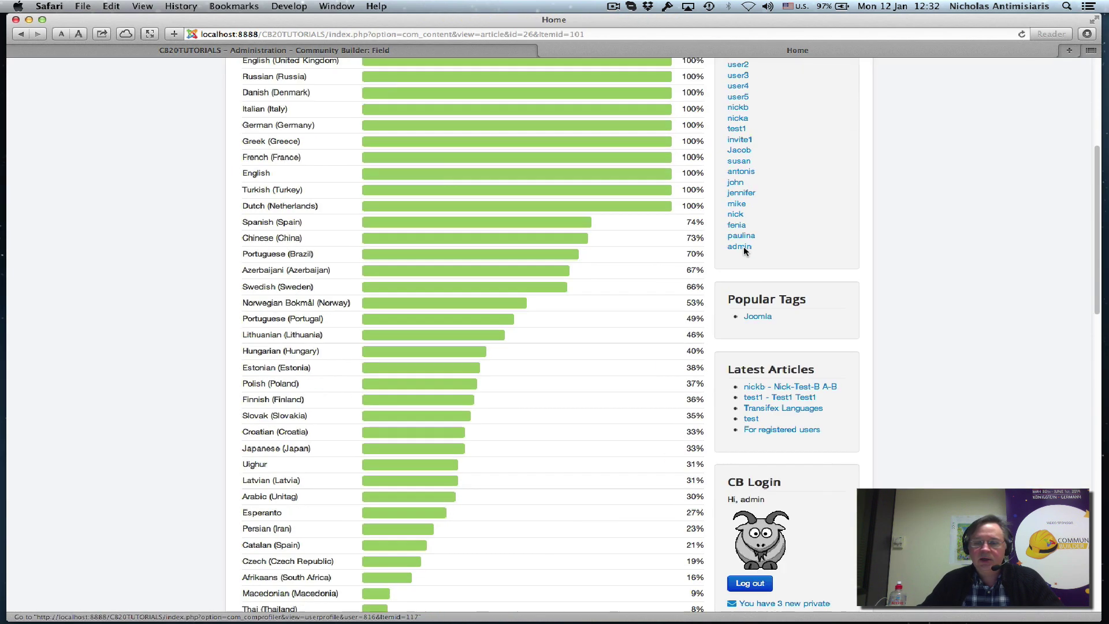
{"action": "left_click", "coordinate": [754, 165]}
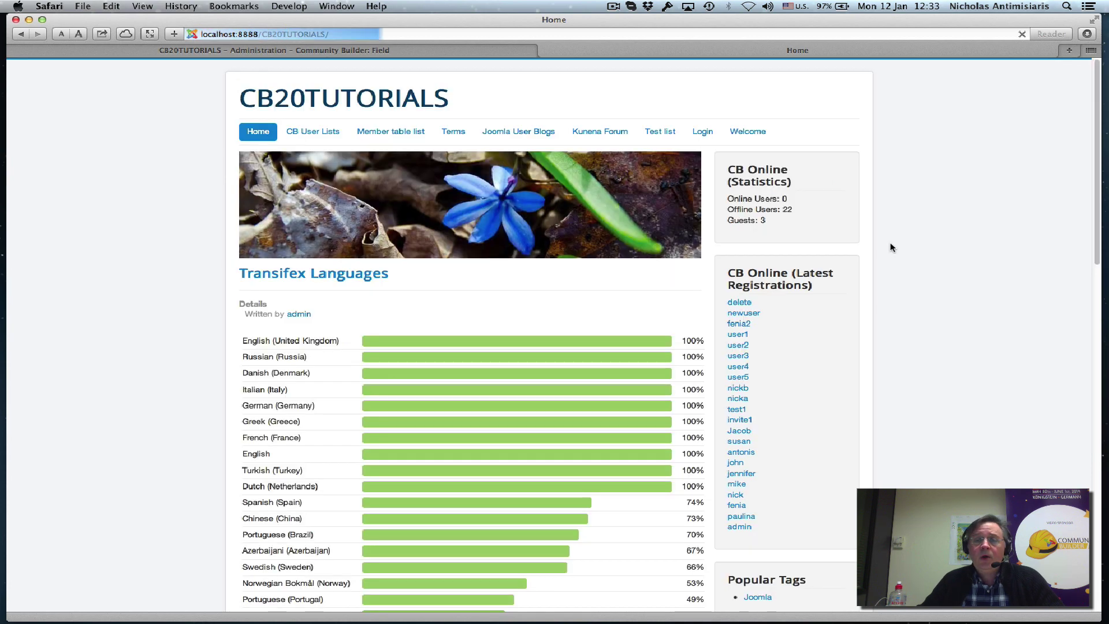
Open the Sign up form, enlarge the Welcoming message box, then return to Home.
{"action": "scroll", "coordinate": [892, 244], "scroll_direction": "down", "scroll_amount": 15}
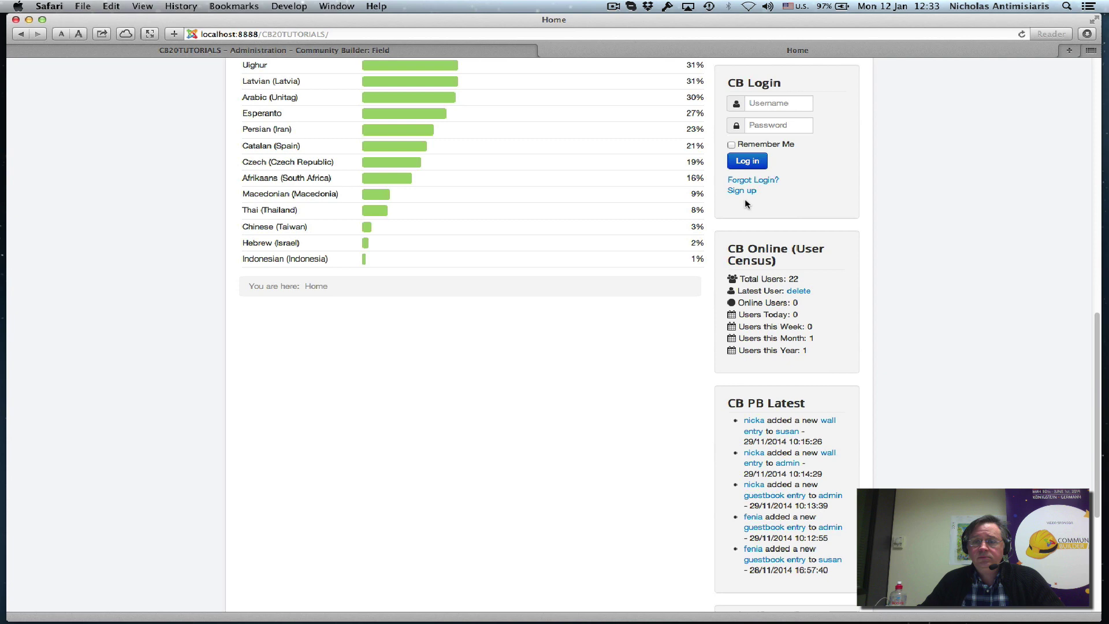
{"action": "left_click", "coordinate": [742, 190]}
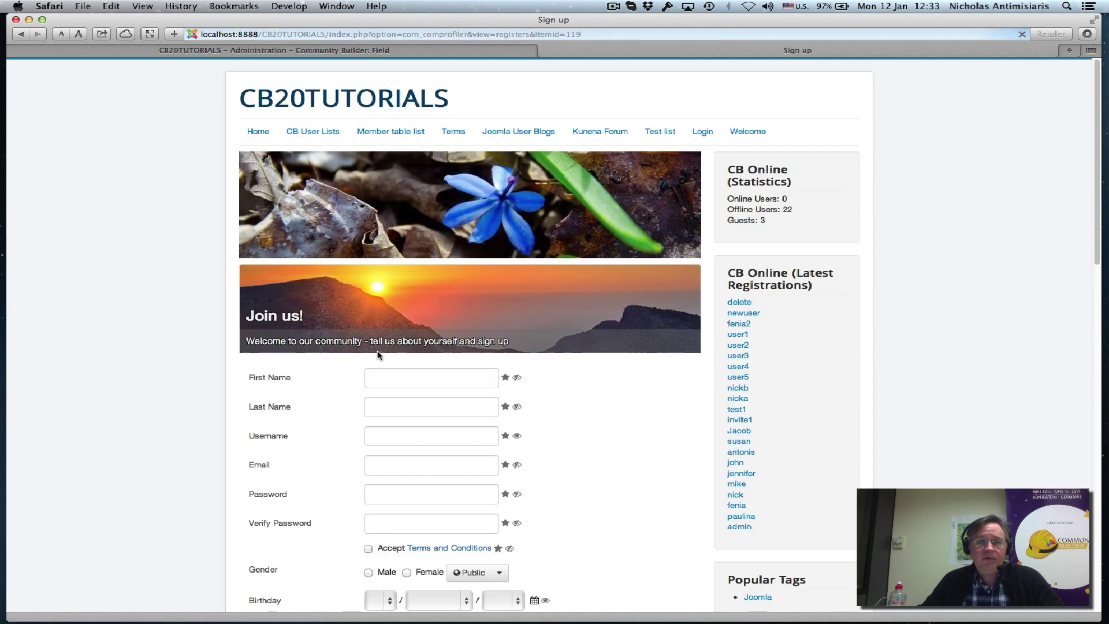
{"action": "scroll", "coordinate": [378, 354], "scroll_direction": "down", "scroll_amount": 10}
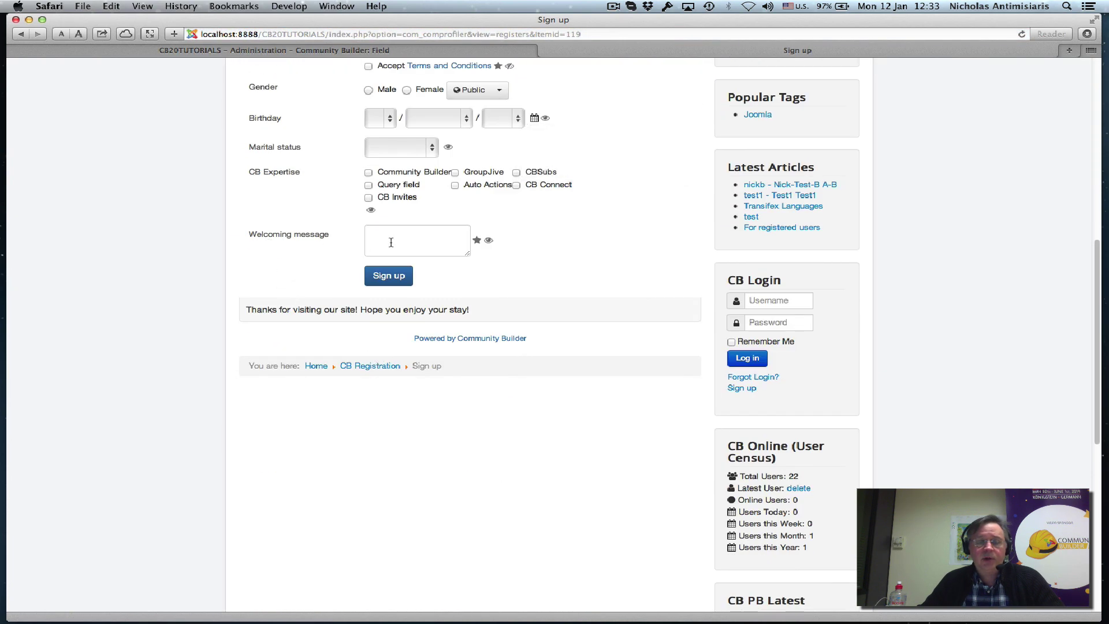
{"action": "left_click_drag", "start_coordinate": [468, 254], "coordinate": [635, 306]}
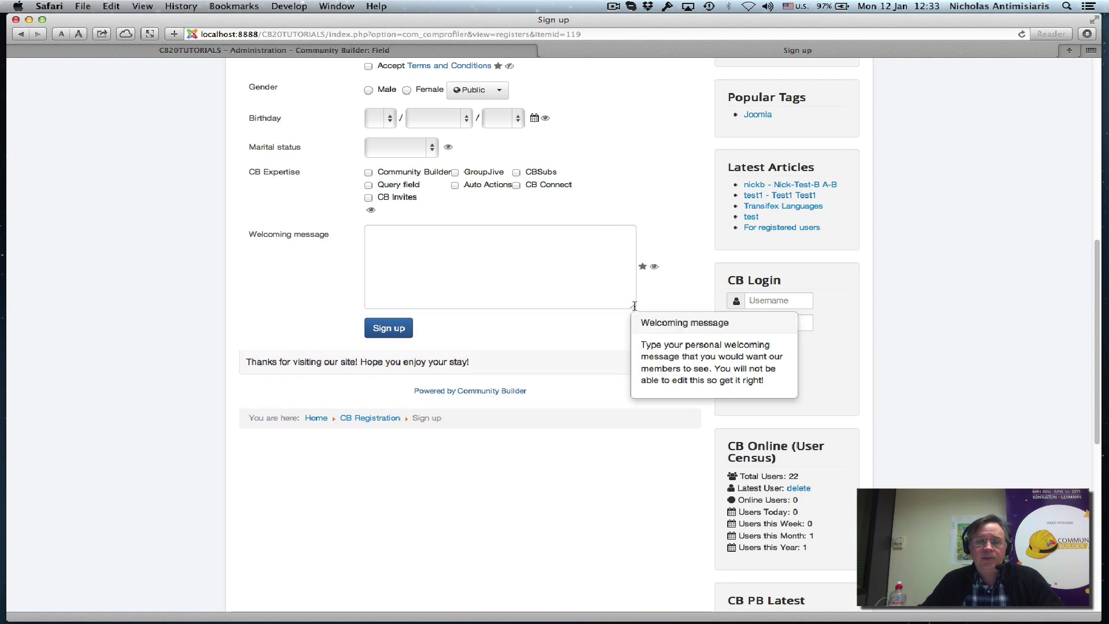
{"action": "scroll", "coordinate": [338, 293], "scroll_direction": "up", "scroll_amount": 10}
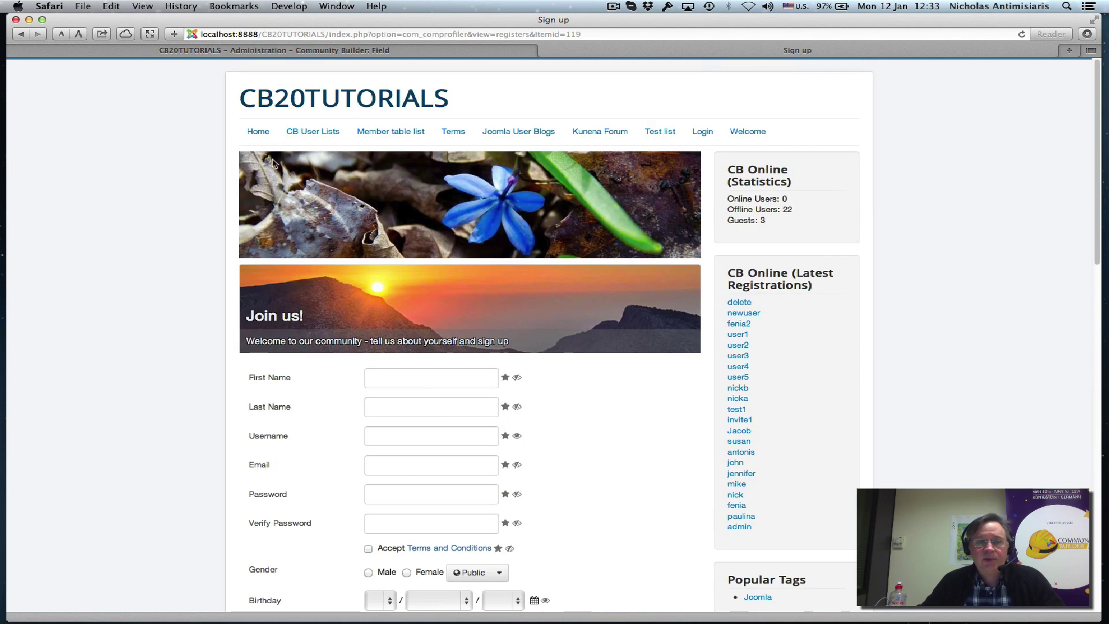
{"action": "left_click", "coordinate": [271, 125]}
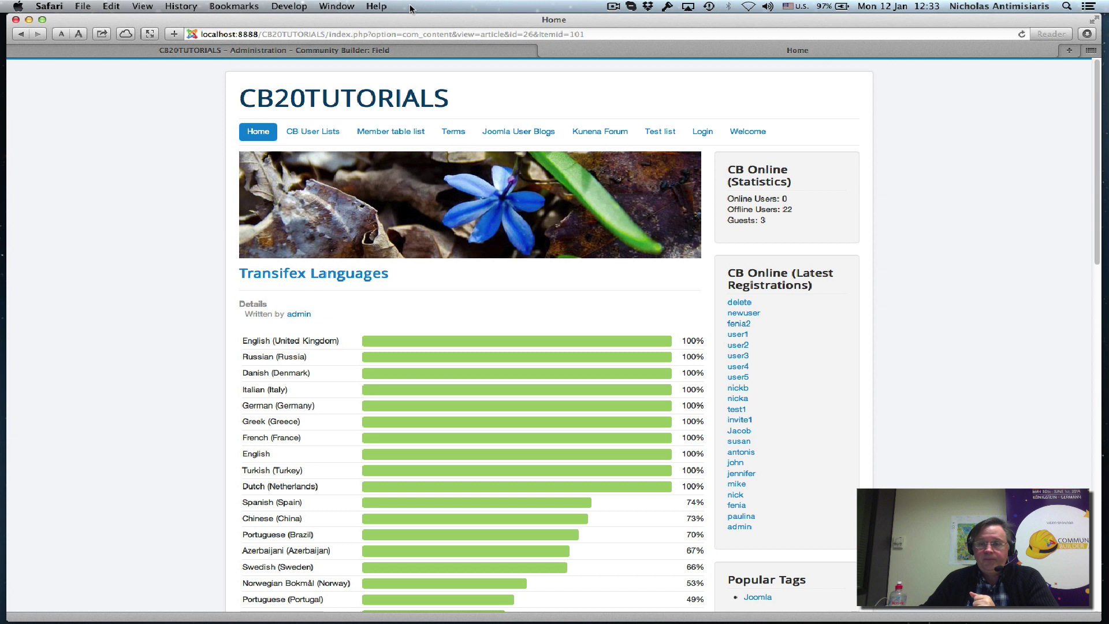
View the Welcome article list, then open Auto Actions from Community Builder Plugin Management.
{"action": "left_click", "coordinate": [745, 133]}
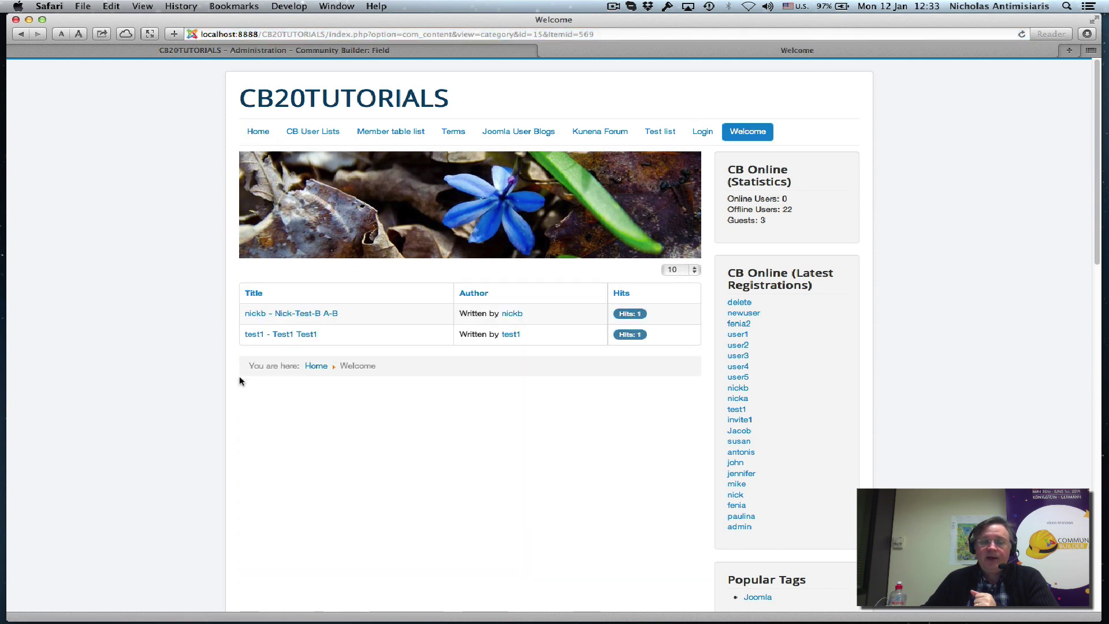
{"action": "left_click", "coordinate": [215, 52]}
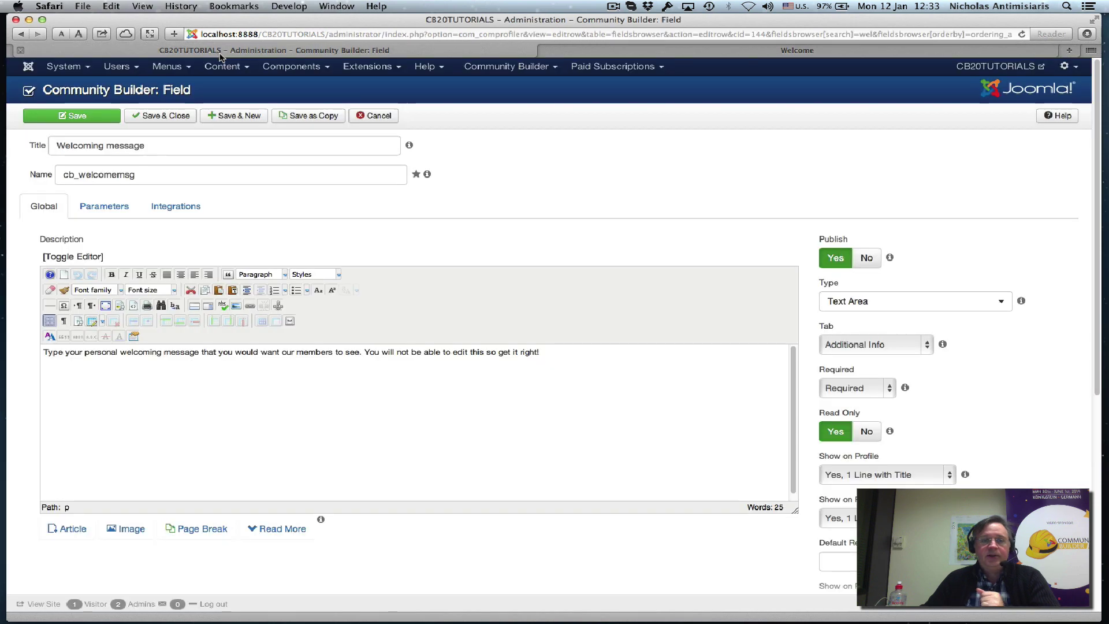
{"action": "left_click", "coordinate": [520, 68]}
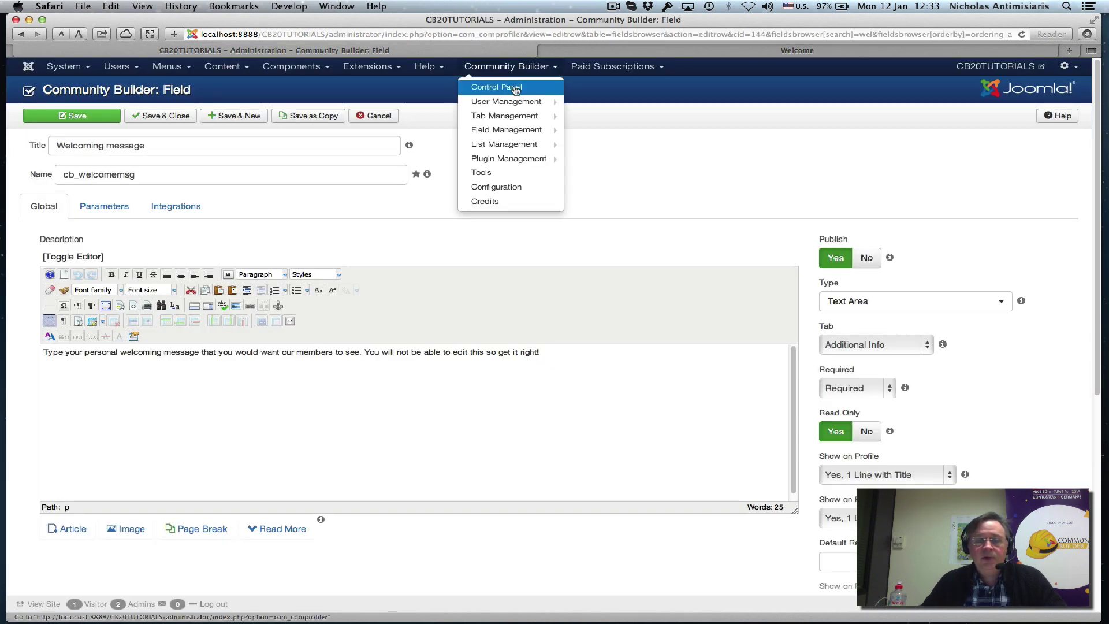
{"action": "left_click", "coordinate": [509, 160]}
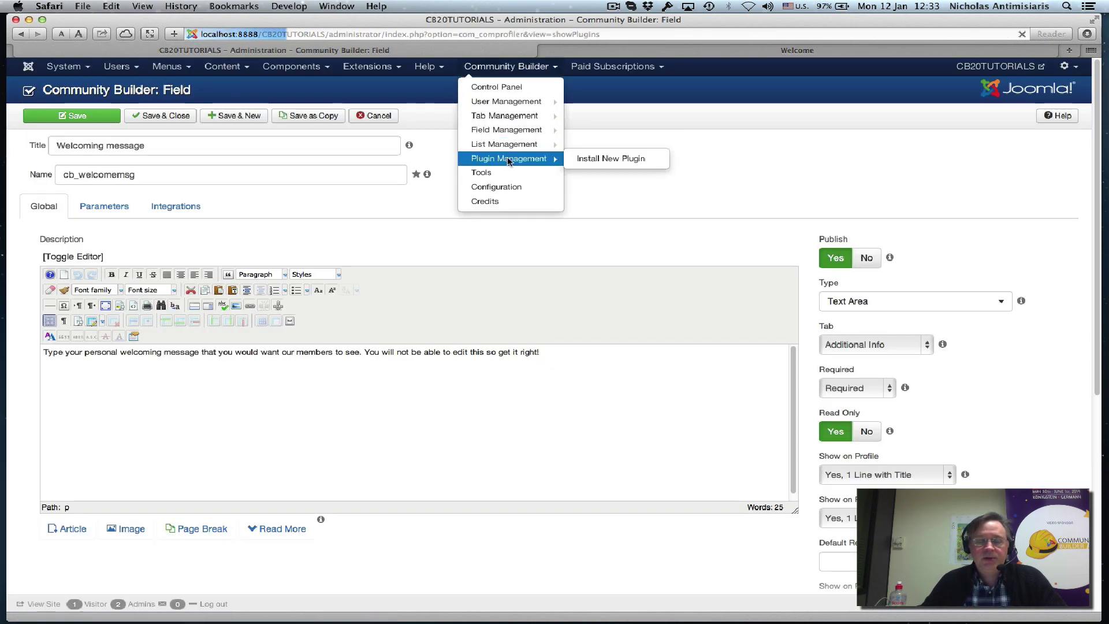
{"action": "scroll", "coordinate": [295, 271], "scroll_direction": "down", "scroll_amount": 5}
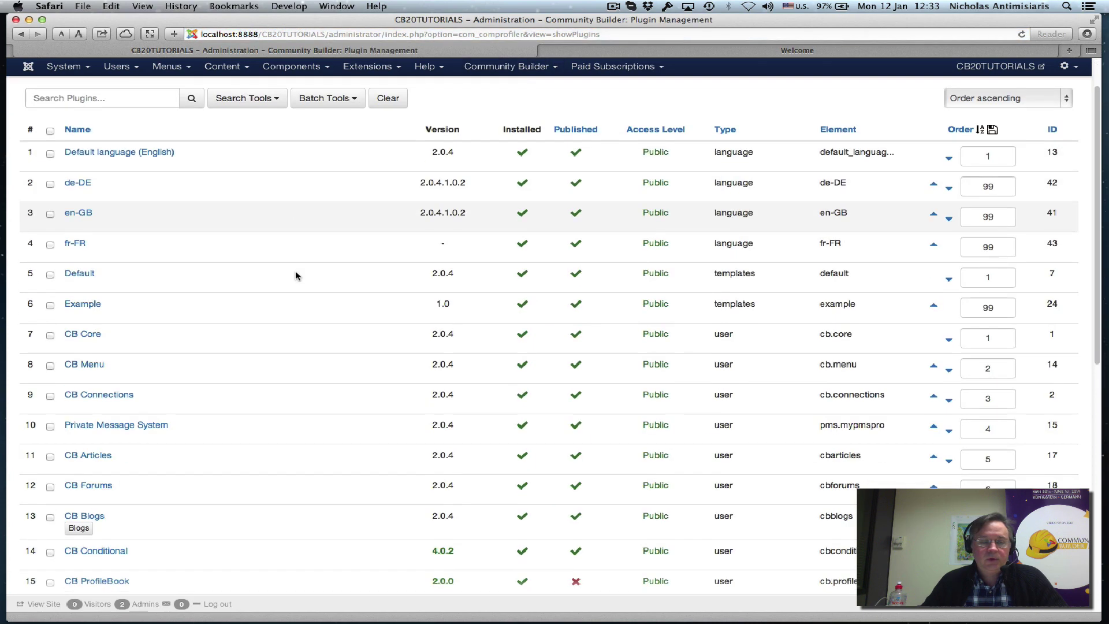
{"action": "scroll", "coordinate": [295, 276], "scroll_direction": "down", "scroll_amount": 2}
{"action": "left_click", "coordinate": [92, 443]}
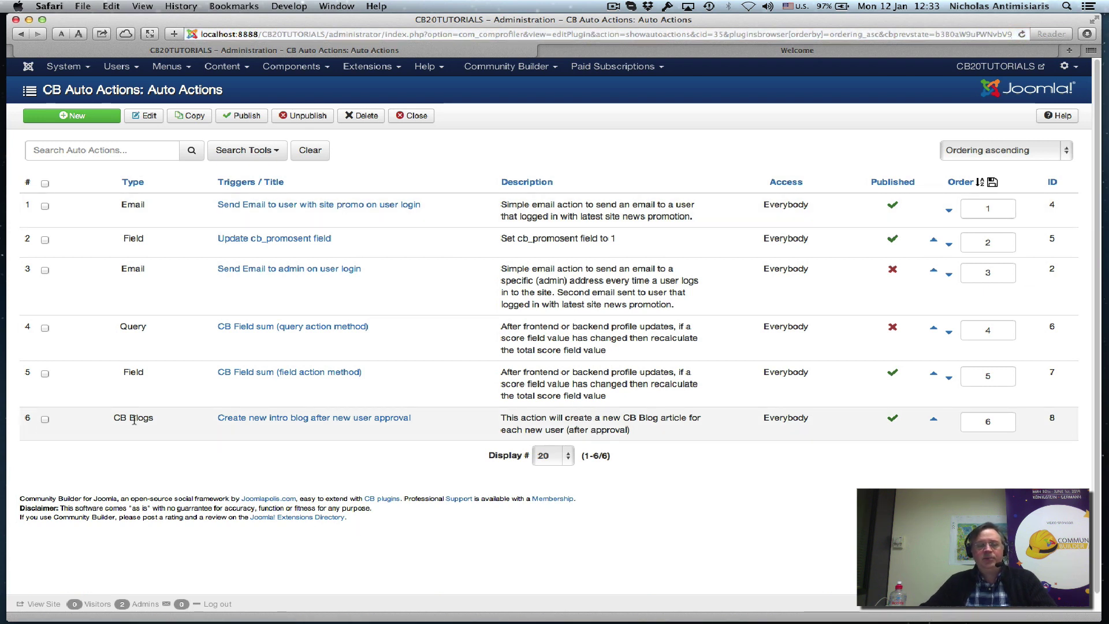
Open 'Create new intro blog after new user approval', triggered After User Approval, for editing.
{"action": "left_click", "coordinate": [253, 425]}
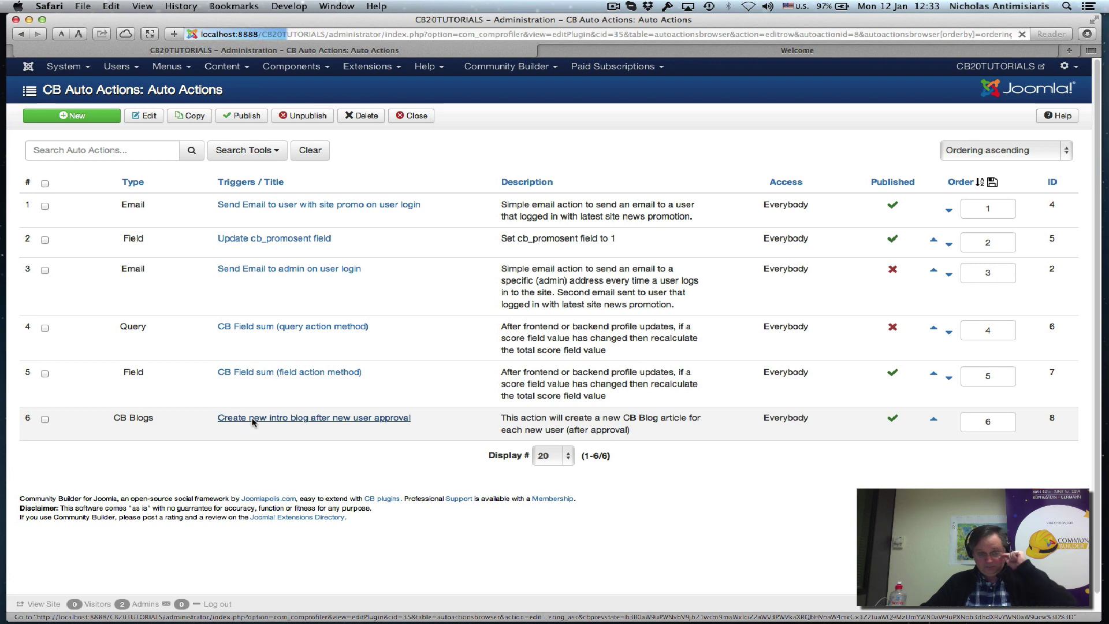
{"action": "mouse_move", "coordinate": [288, 237]}
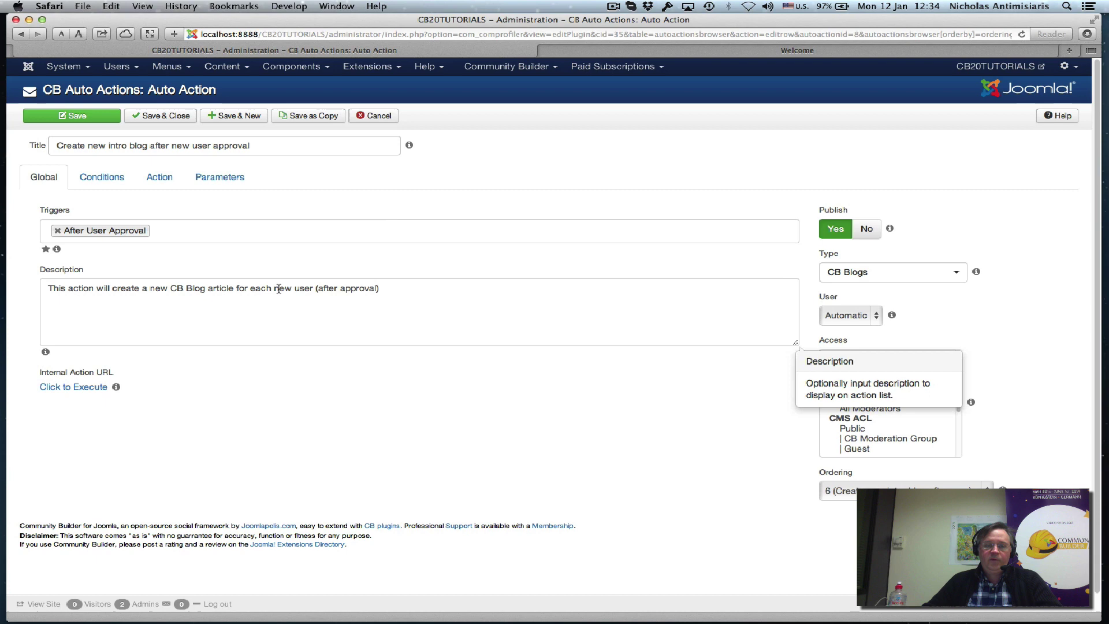
Review the blog action's conditions and confirm its category stays Welcome New User.
{"action": "left_click", "coordinate": [92, 180]}
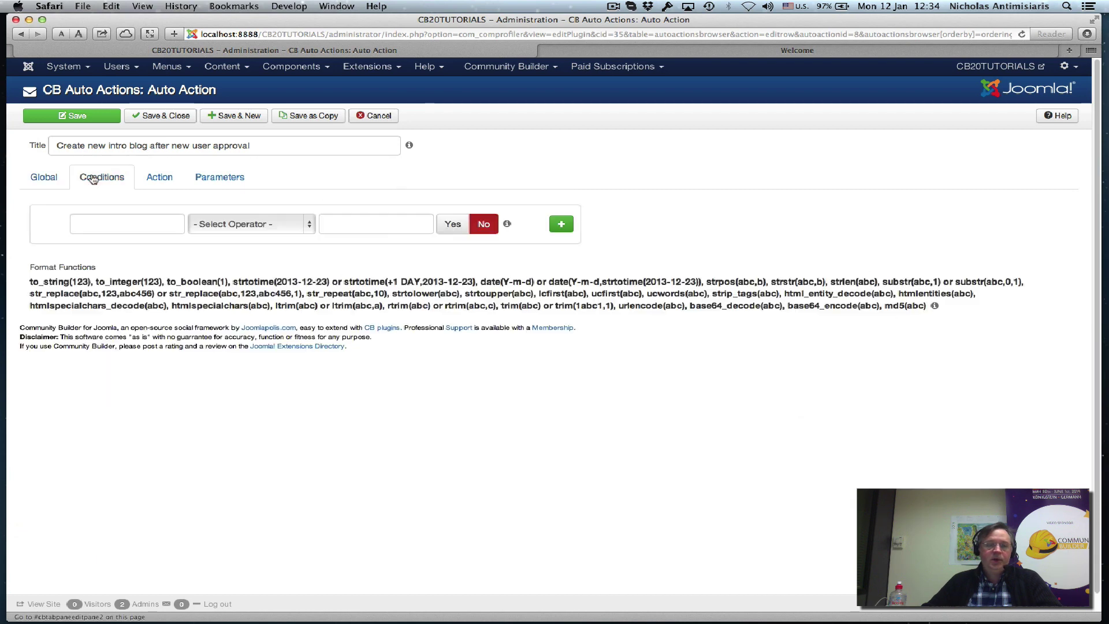
{"action": "left_click", "coordinate": [159, 177]}
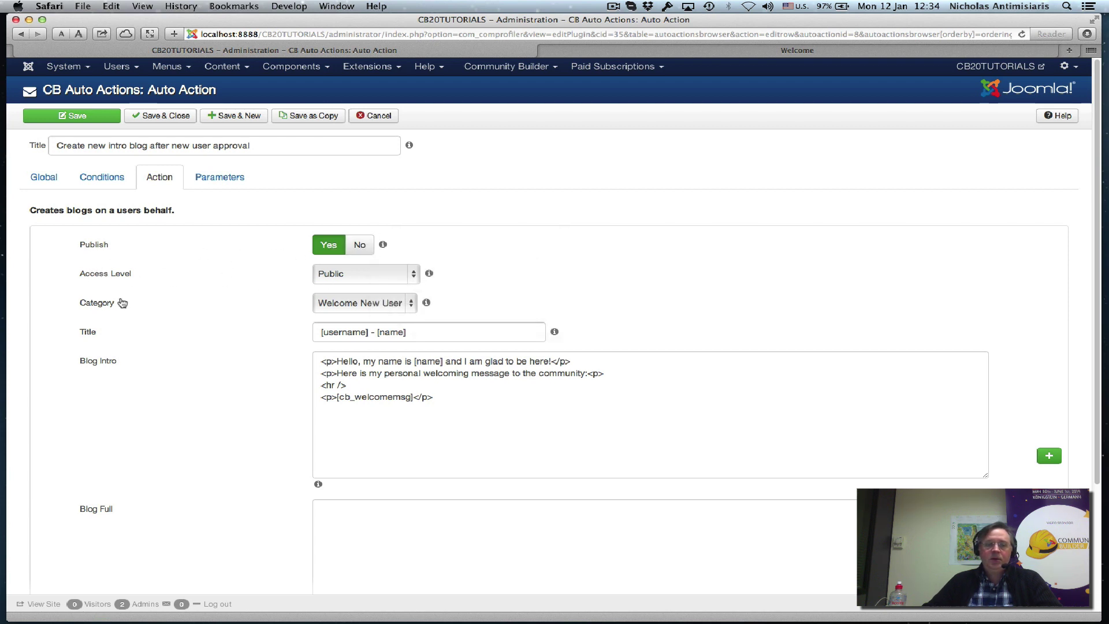
{"action": "left_click", "coordinate": [364, 306]}
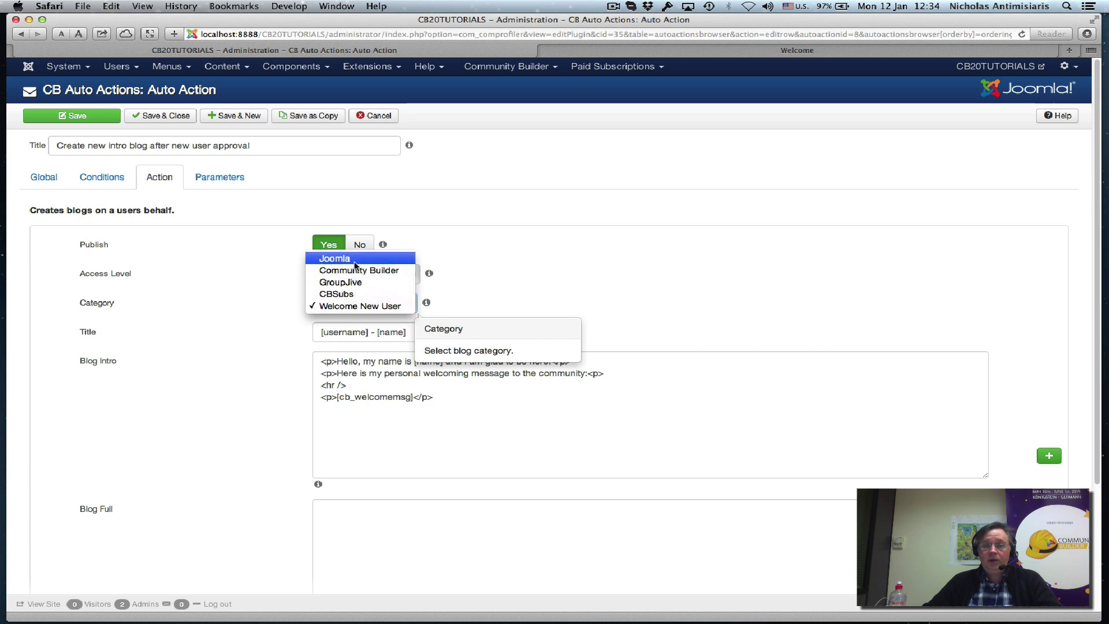
{"action": "left_click", "coordinate": [500, 301]}
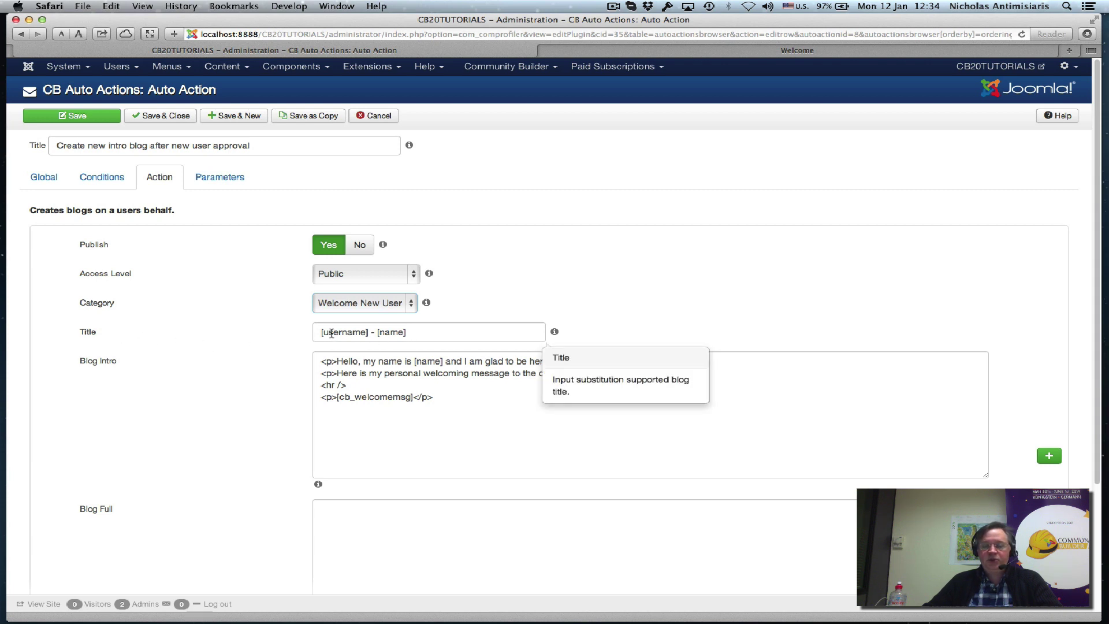
Inspect the title's substitution tags and the intro's horizontal rule, then close the action unsaved.
{"action": "left_click", "coordinate": [339, 332]}
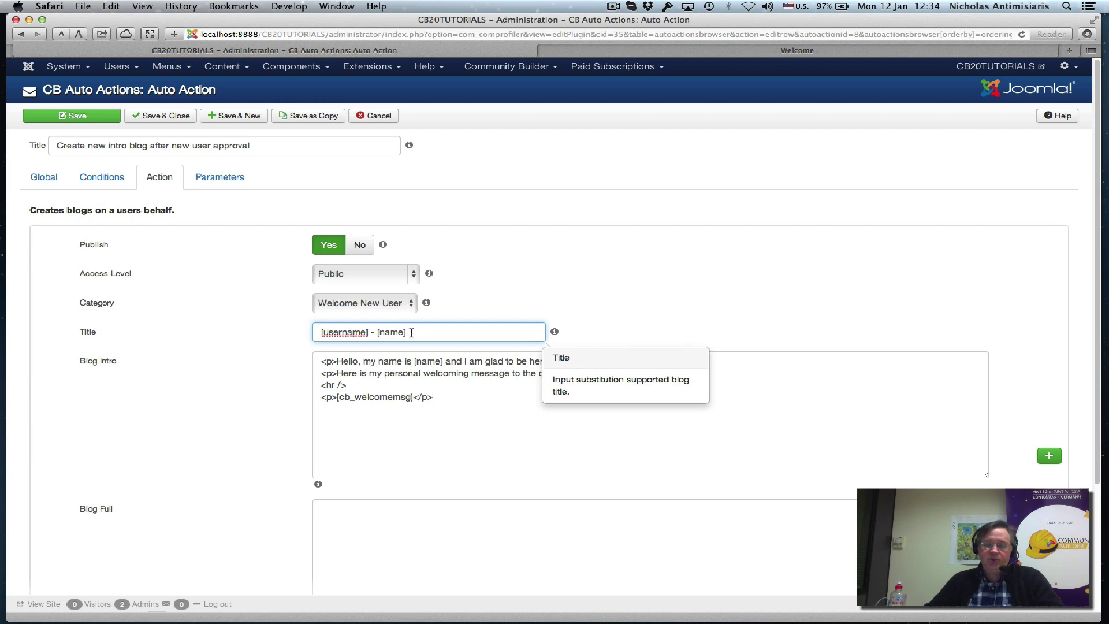
{"action": "left_click", "coordinate": [209, 376]}
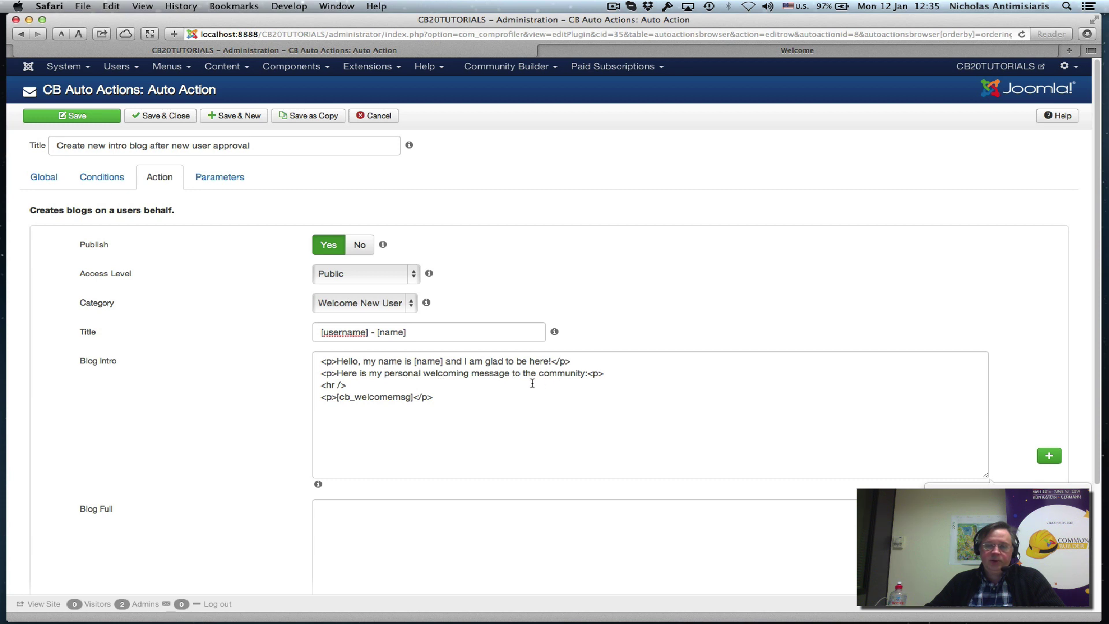
{"action": "left_click_drag", "start_coordinate": [319, 383], "coordinate": [395, 388]}
{"action": "left_click", "coordinate": [329, 396]}
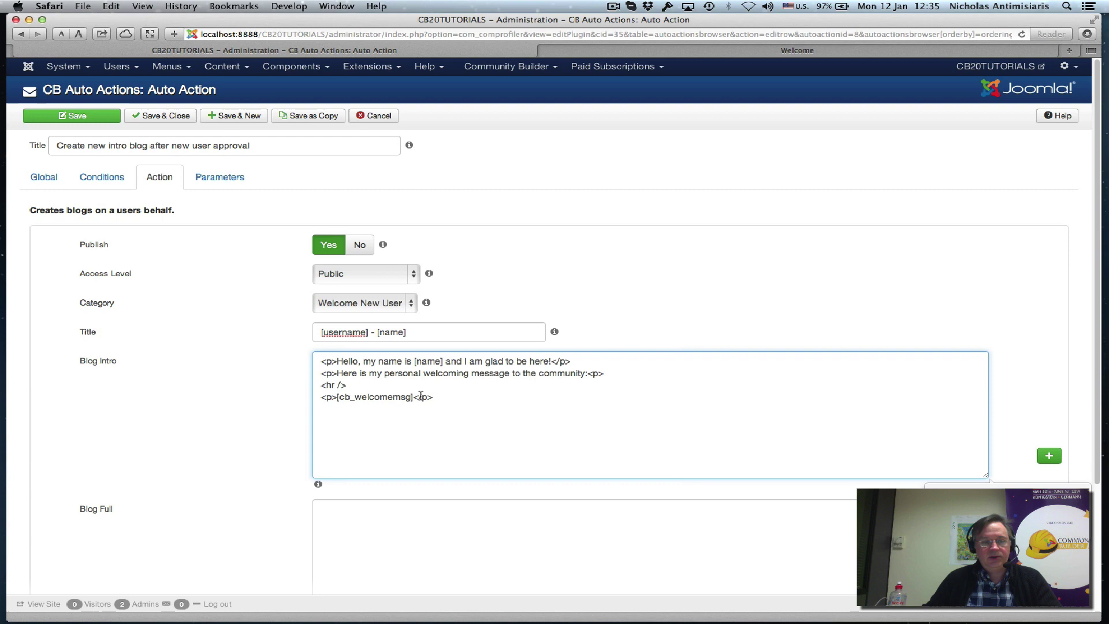
{"action": "scroll", "coordinate": [206, 541], "scroll_direction": "down", "scroll_amount": 5}
{"action": "scroll", "coordinate": [202, 538], "scroll_direction": "up", "scroll_amount": 5}
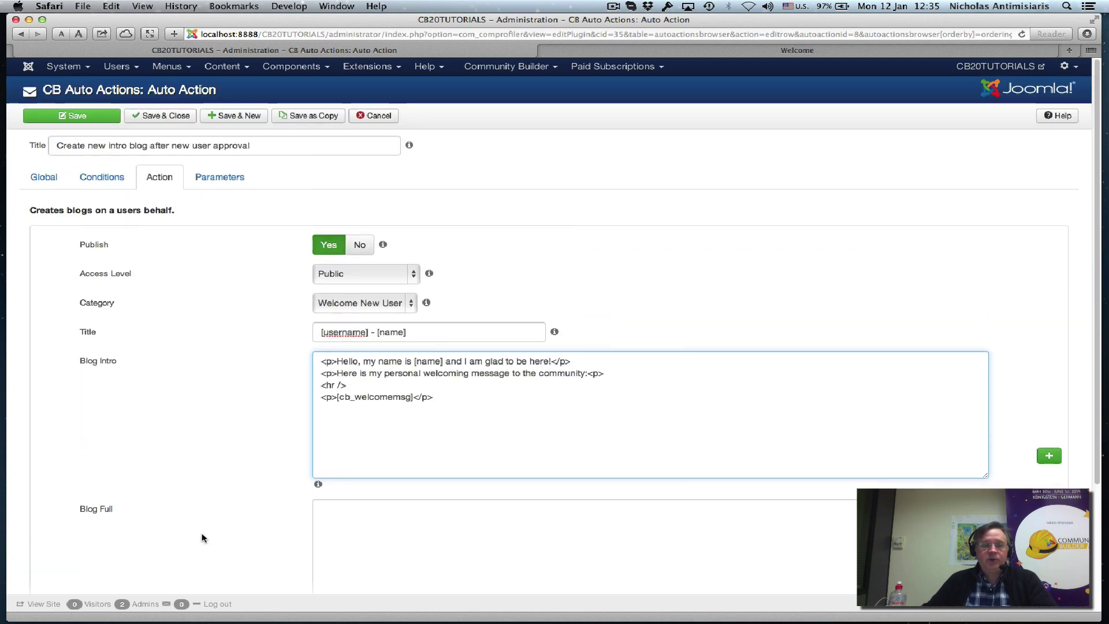
{"action": "left_click", "coordinate": [375, 115]}
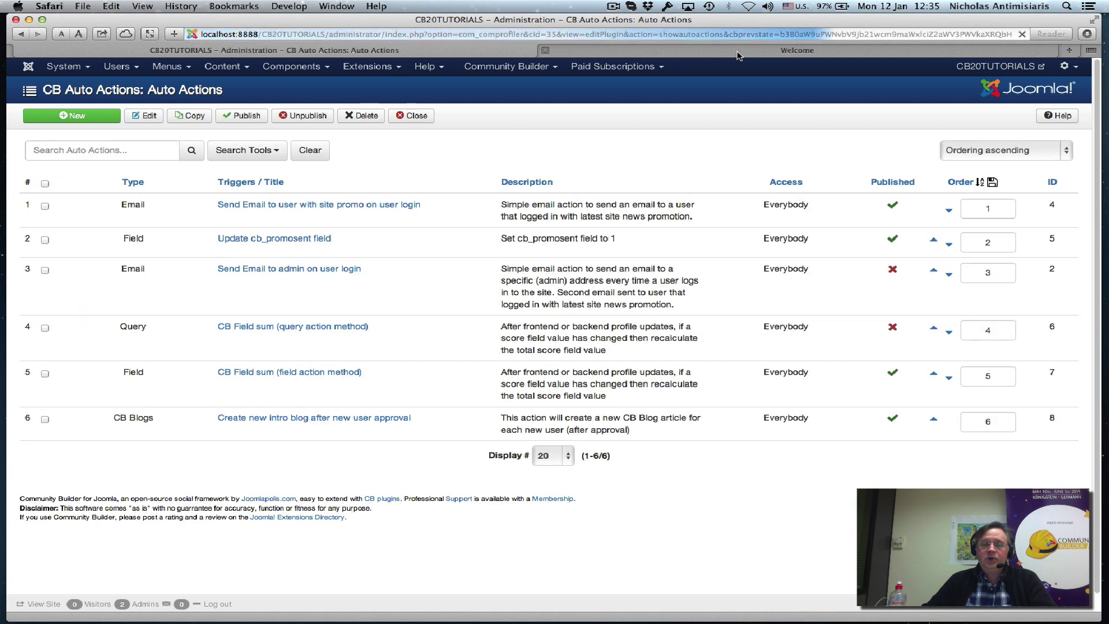
On the site's registration page, enter the new member's first name, last name and username.
{"action": "left_click", "coordinate": [737, 53]}
{"action": "scroll", "coordinate": [706, 322], "scroll_direction": "down", "scroll_amount": 10}
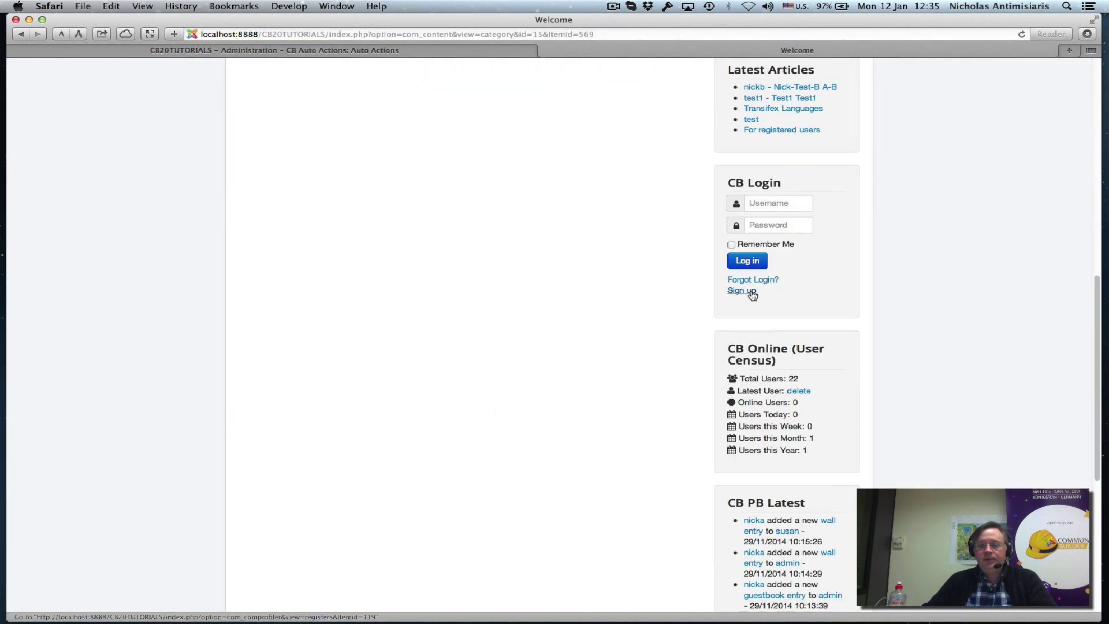
{"action": "left_click", "coordinate": [748, 291]}
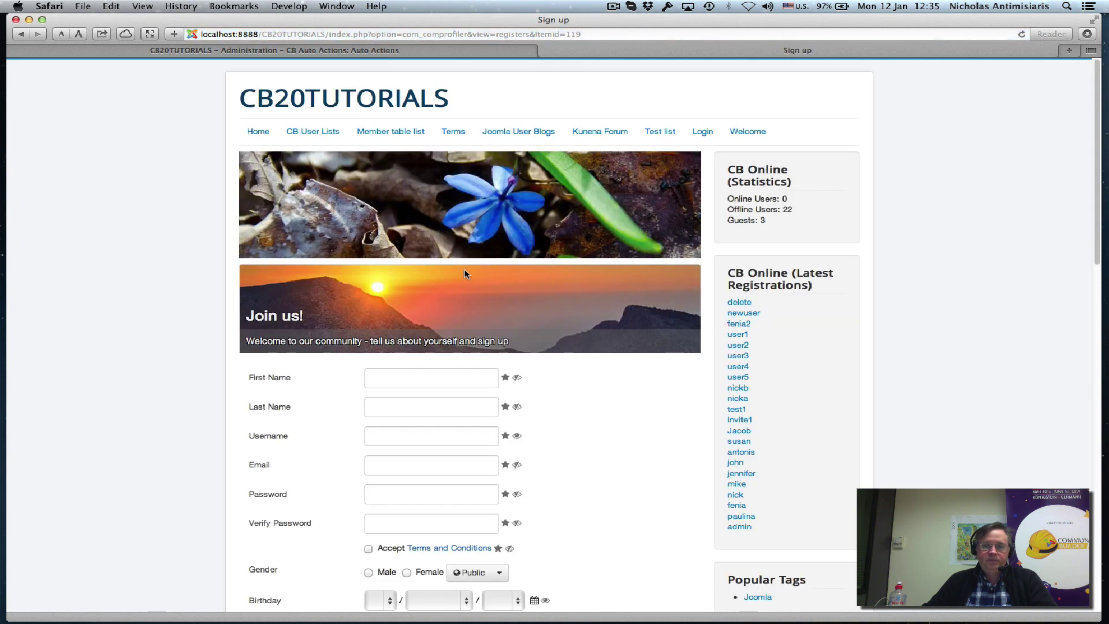
{"action": "left_click", "coordinate": [408, 378]}
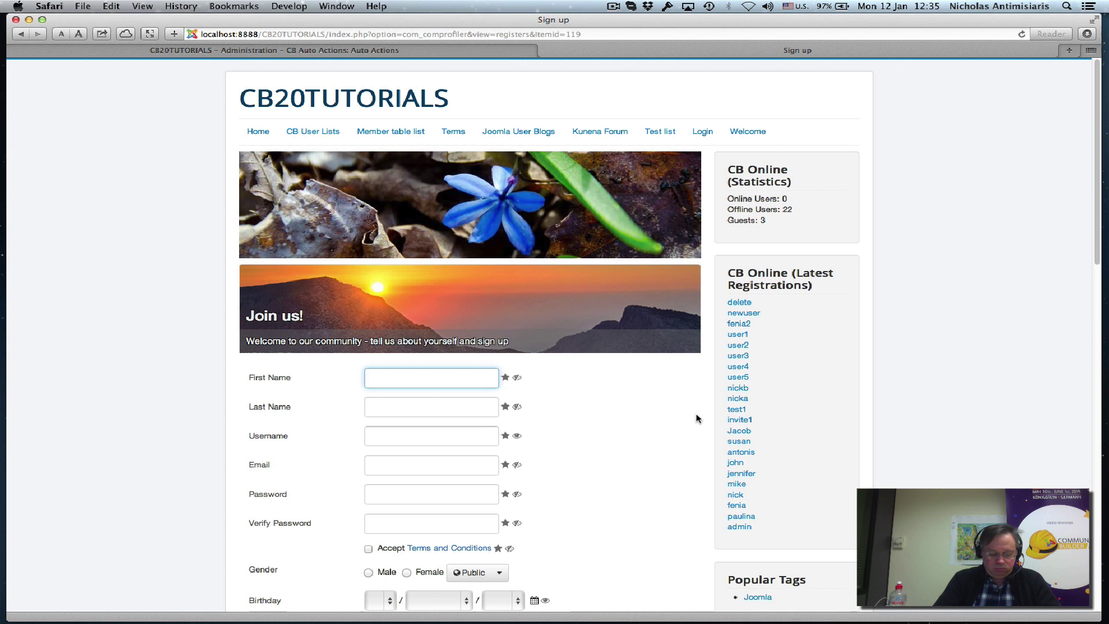
{"action": "type", "text": "Chrinia"}
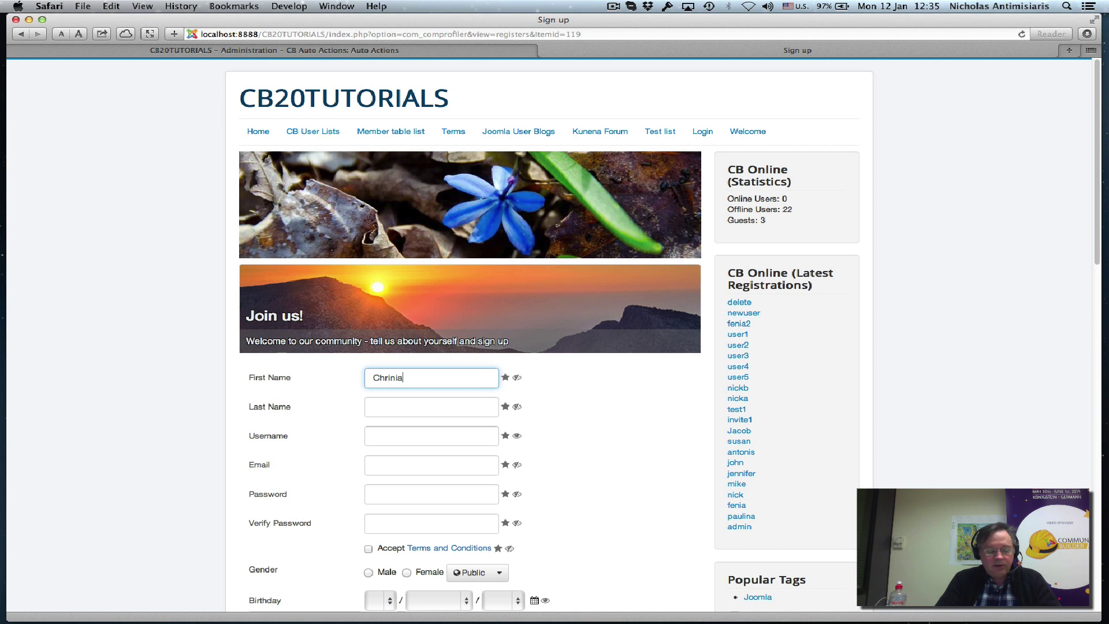
{"action": "left_click", "coordinate": [432, 407]}
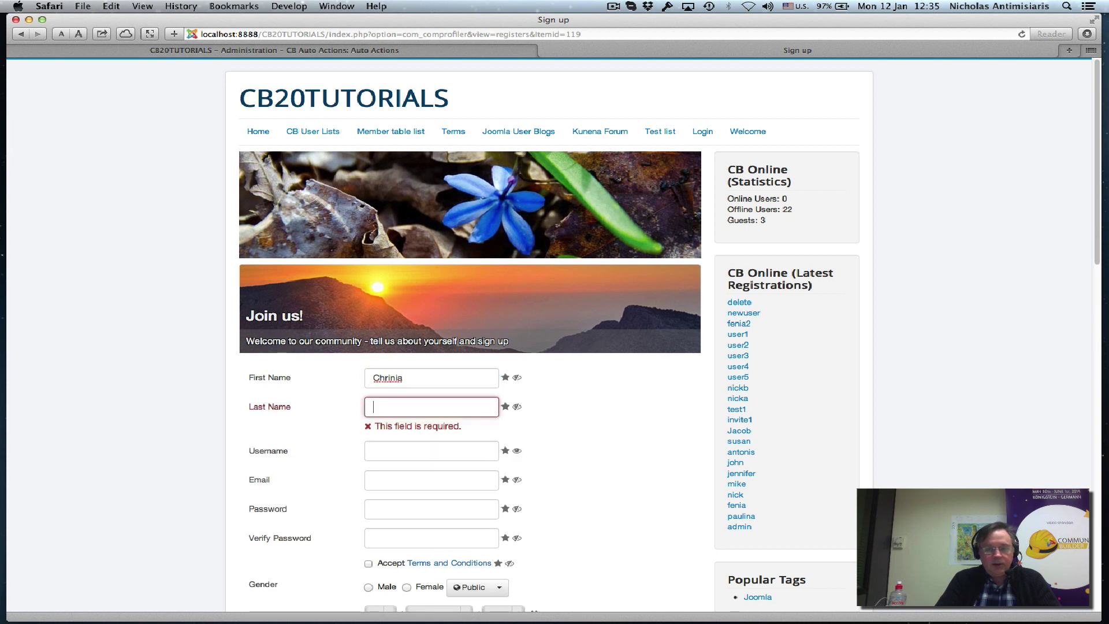
{"action": "type", "text": "K."}
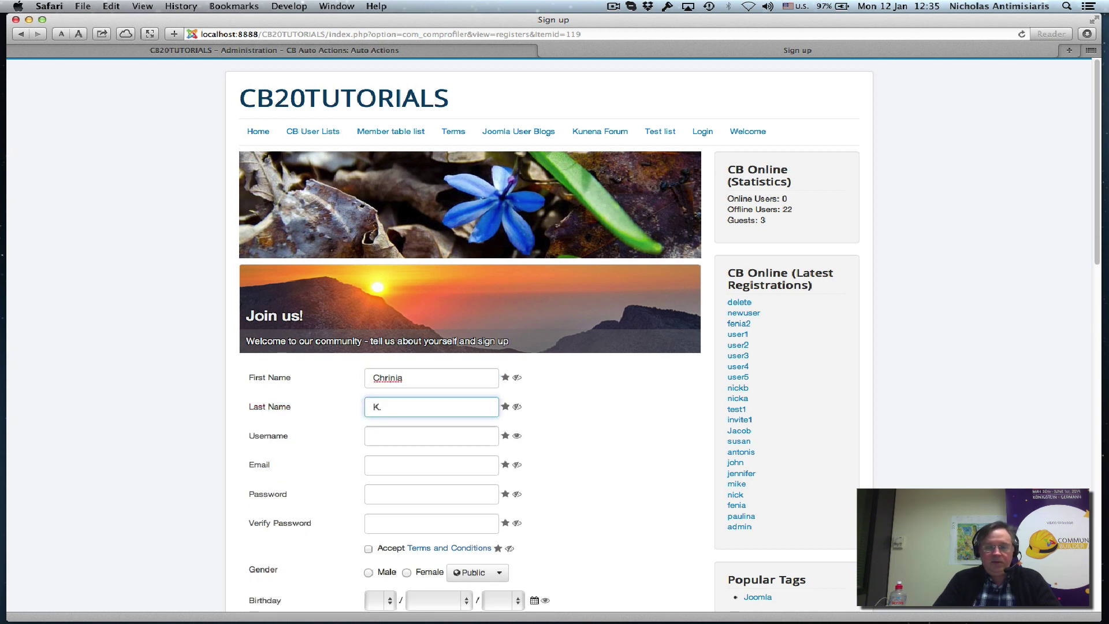
{"action": "left_click", "coordinate": [431, 437]}
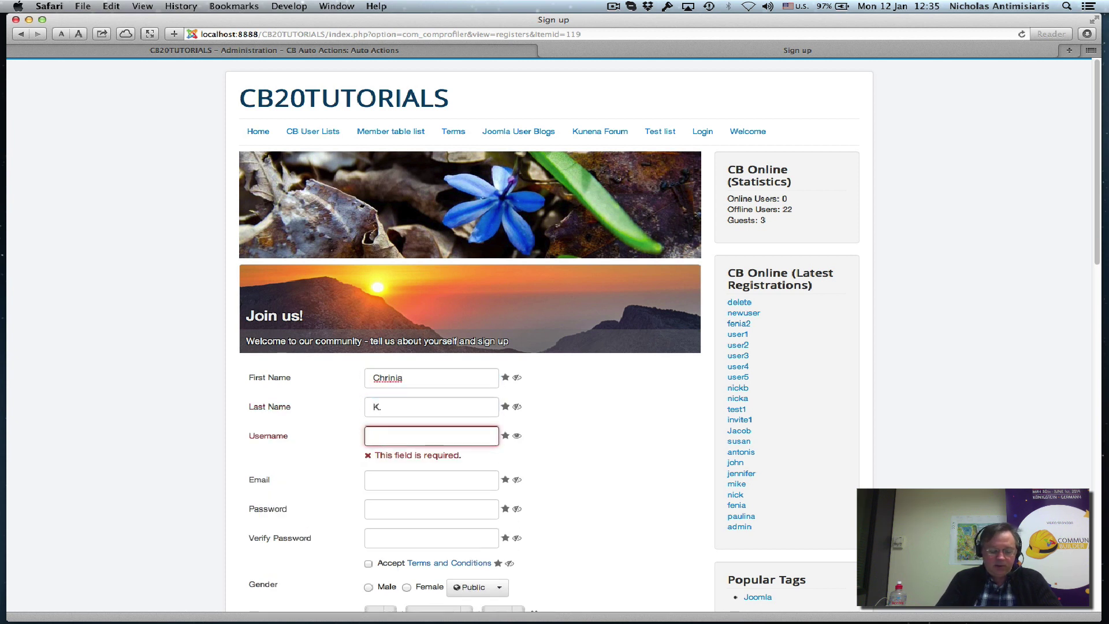
{"action": "type", "text": "Chris"}
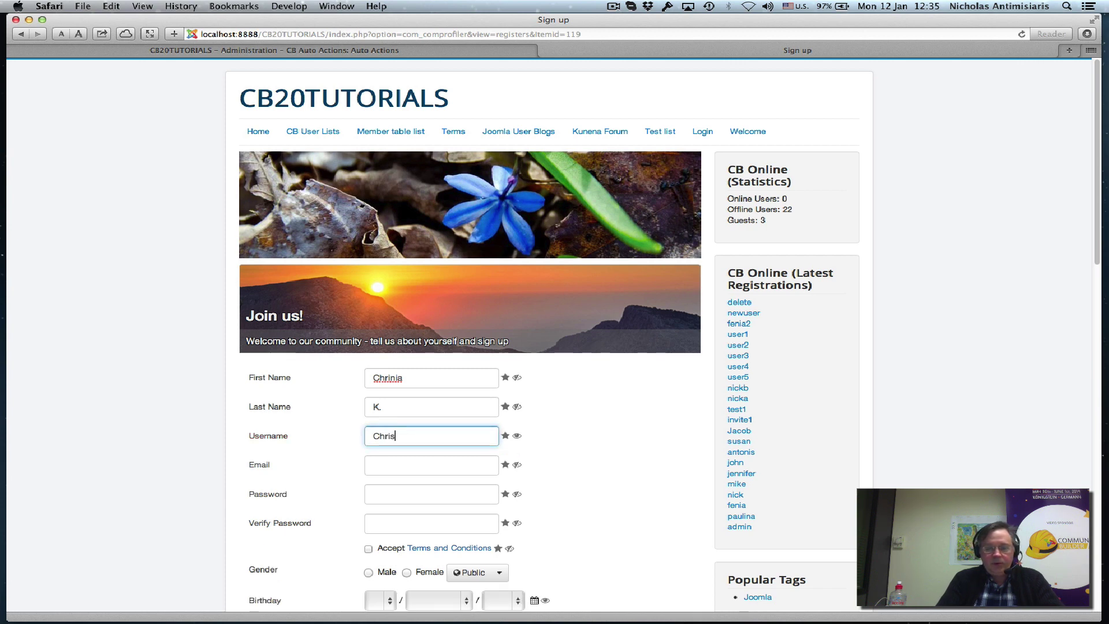
{"action": "type", "text": "sy"}
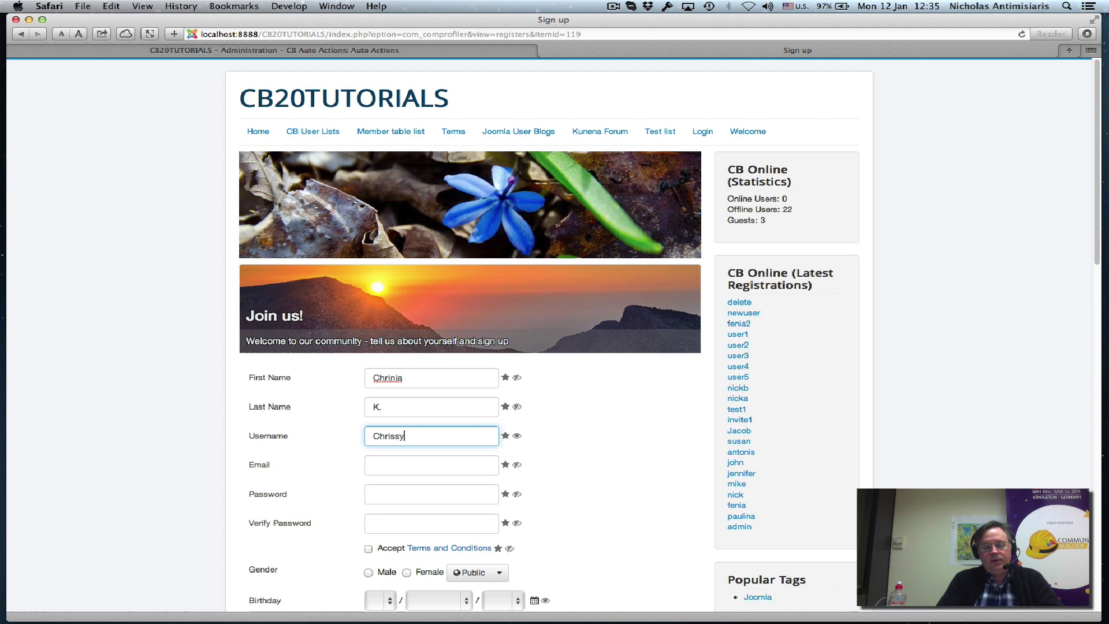
Fill in the member's e-mail address and enter and confirm a password.
{"action": "key", "text": "Tab"}
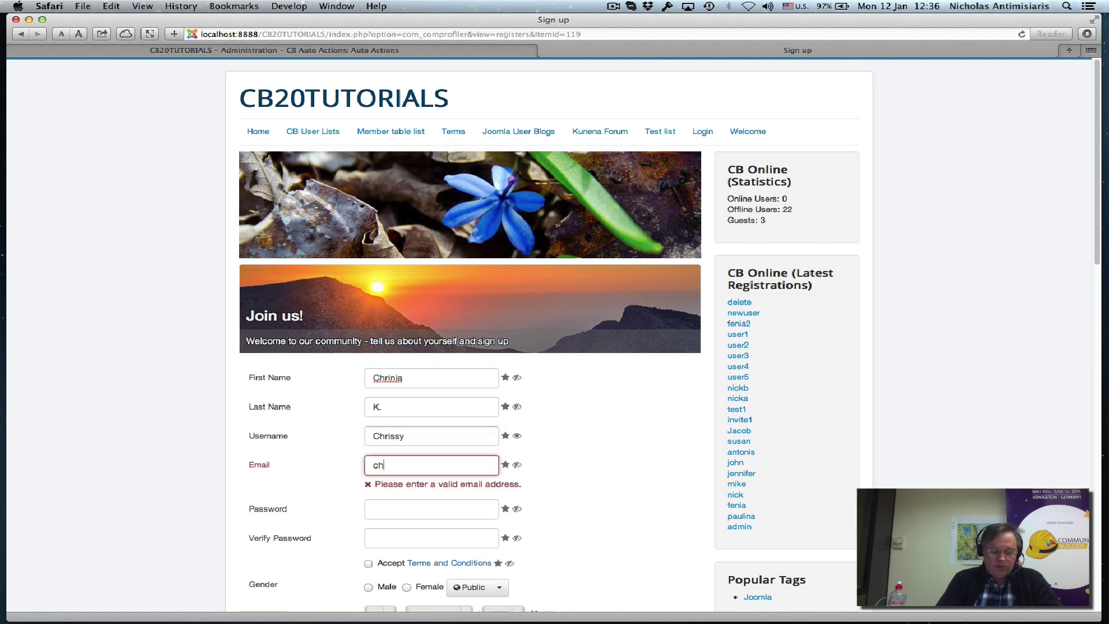
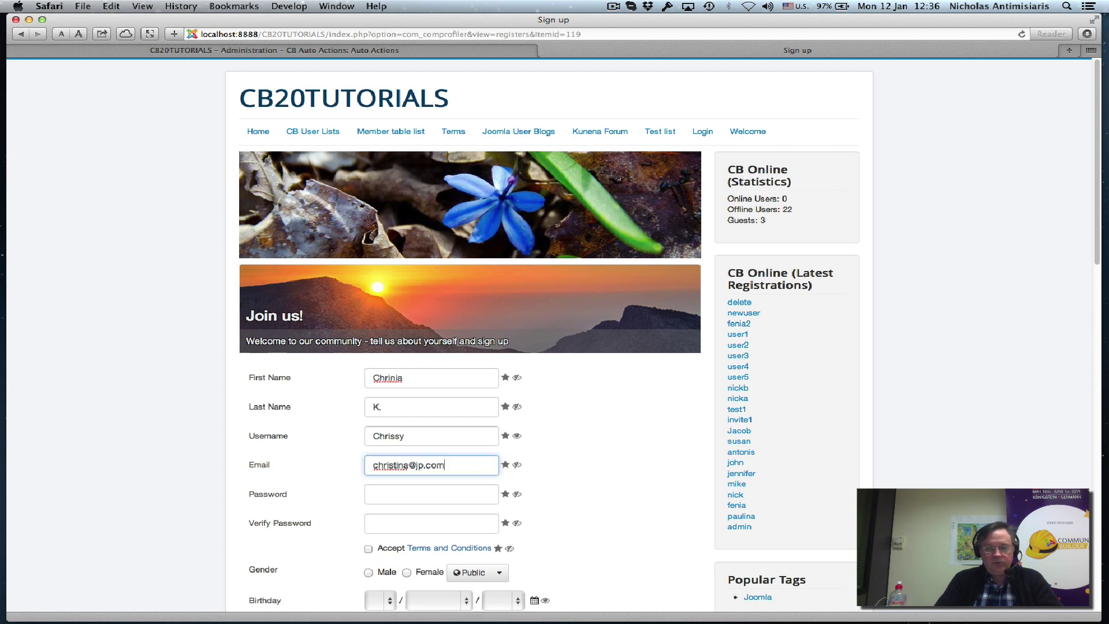
{"action": "left_click", "coordinate": [431, 494]}
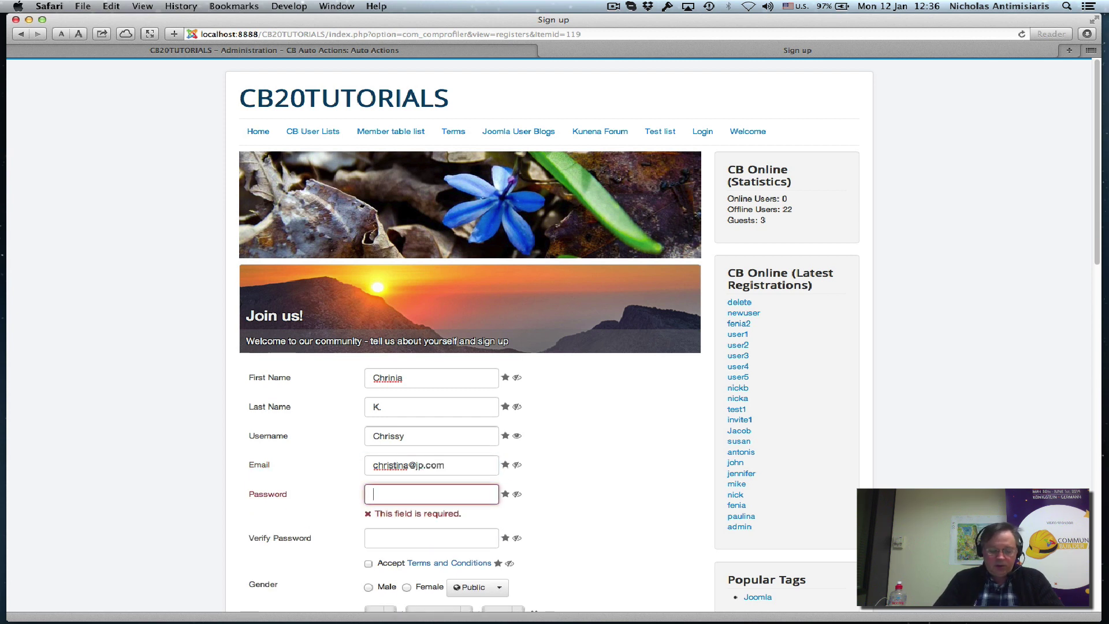
{"action": "type", "text": "••••••••"}
{"action": "key", "text": "Tab"}
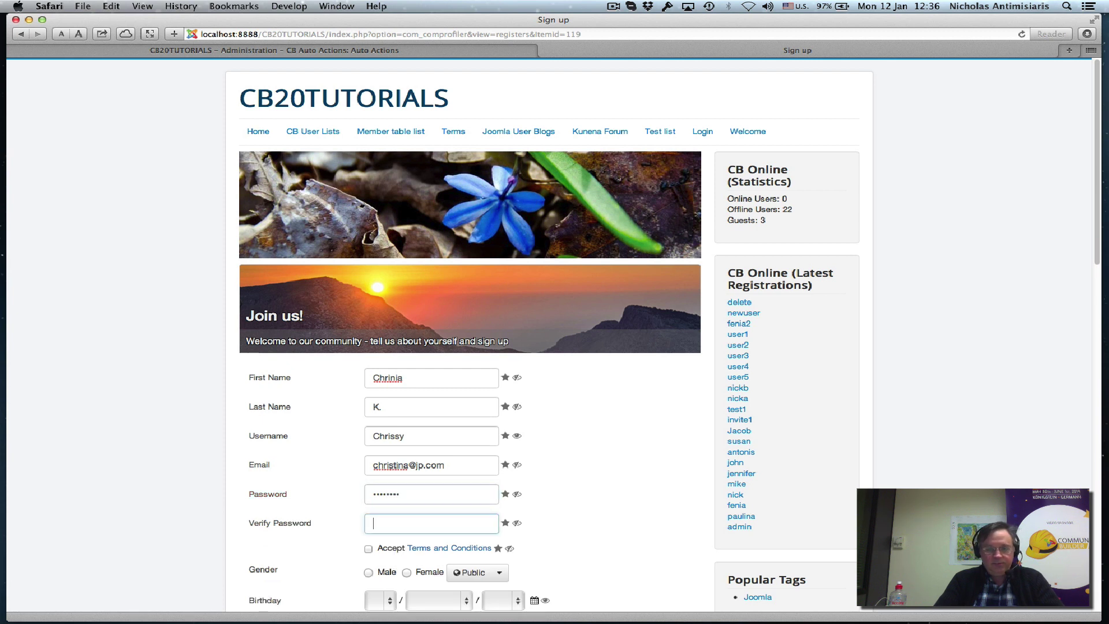
{"action": "type", "text": "••••••••"}
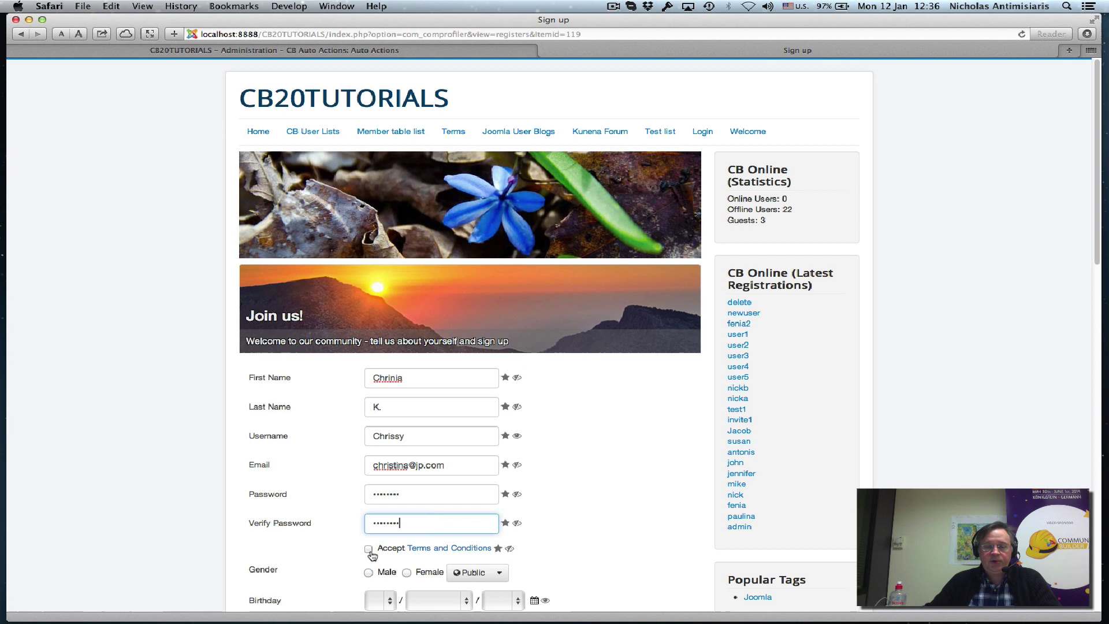
Accept the terms, set gender Female, marital status Single, tick CB Invites, and enlarge the message box.
{"action": "left_click", "coordinate": [368, 548]}
{"action": "left_click", "coordinate": [408, 573]}
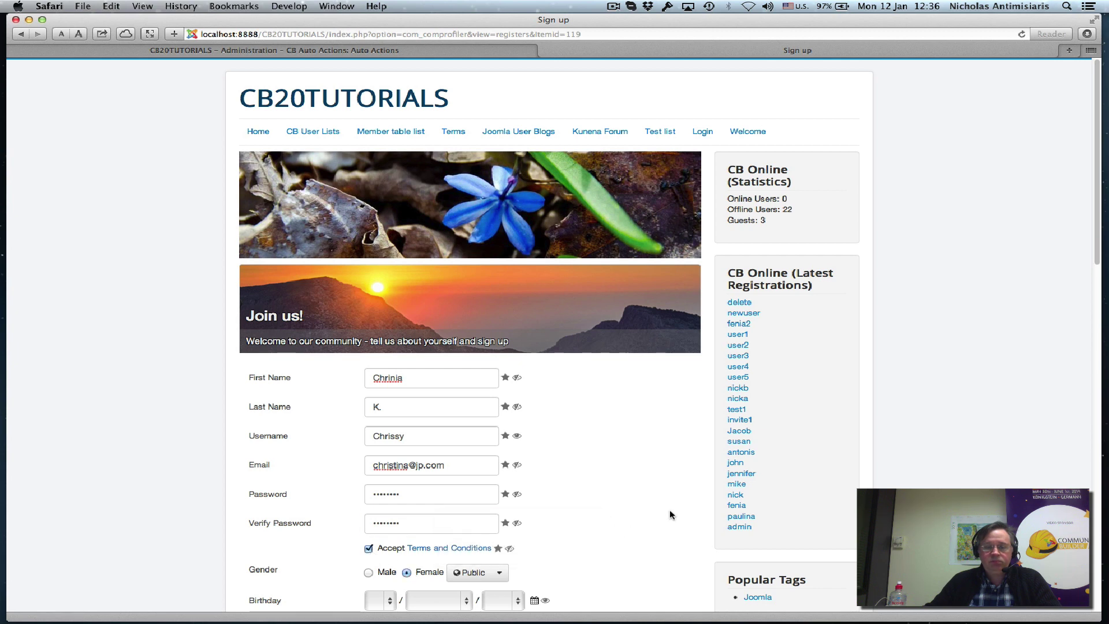
{"action": "scroll", "coordinate": [667, 510], "scroll_direction": "down", "scroll_amount": 3}
{"action": "scroll", "coordinate": [611, 456], "scroll_direction": "down", "scroll_amount": 2}
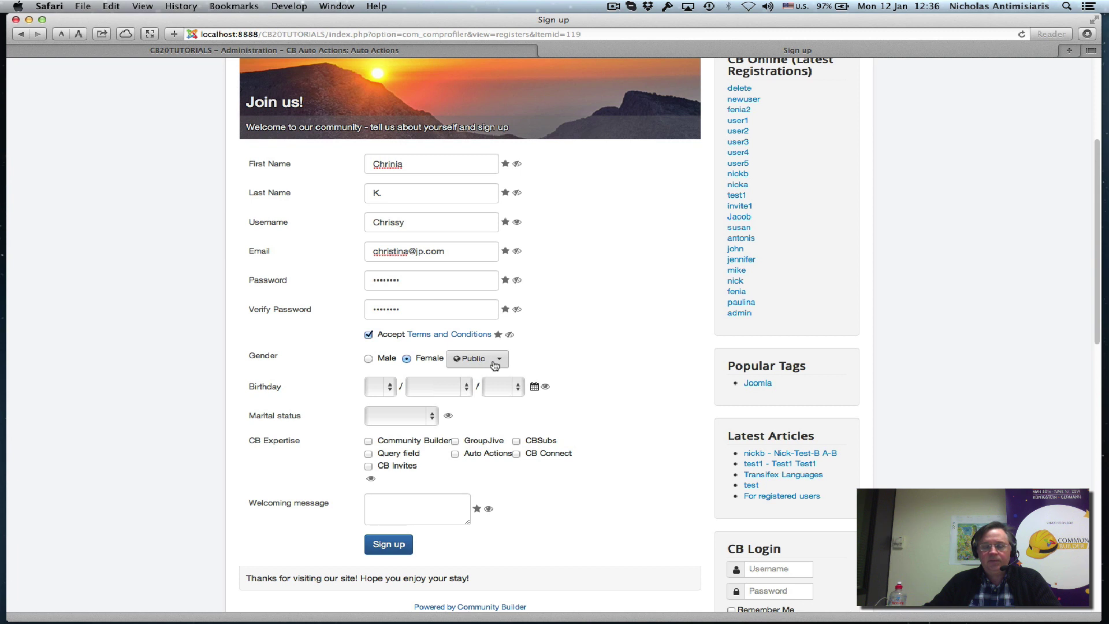
{"action": "scroll", "coordinate": [622, 428], "scroll_direction": "down", "scroll_amount": 1}
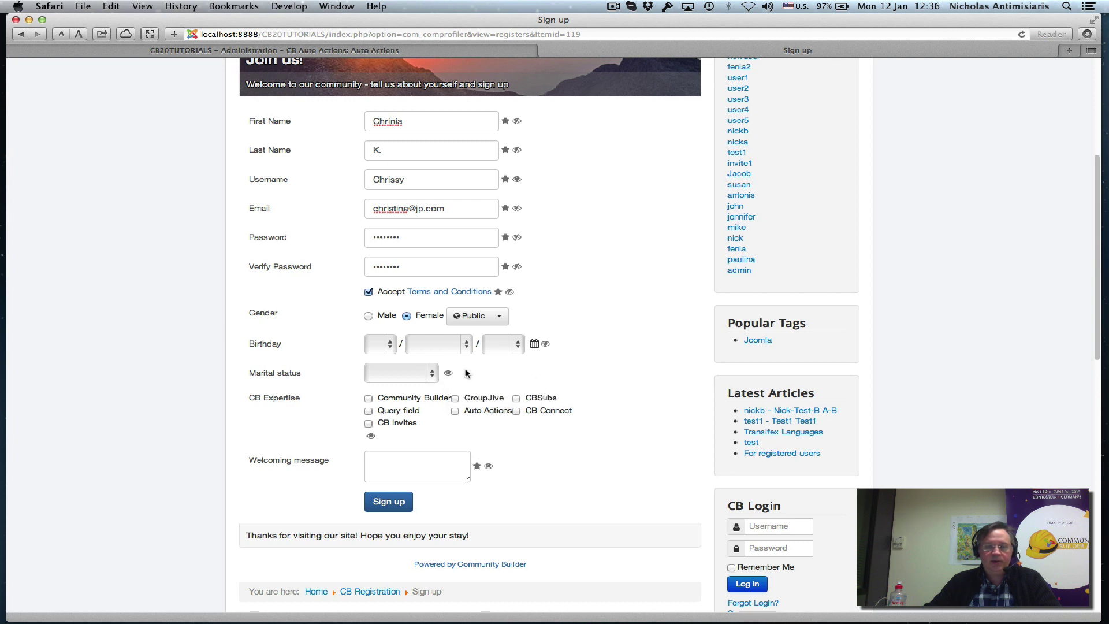
{"action": "left_click", "coordinate": [426, 377]}
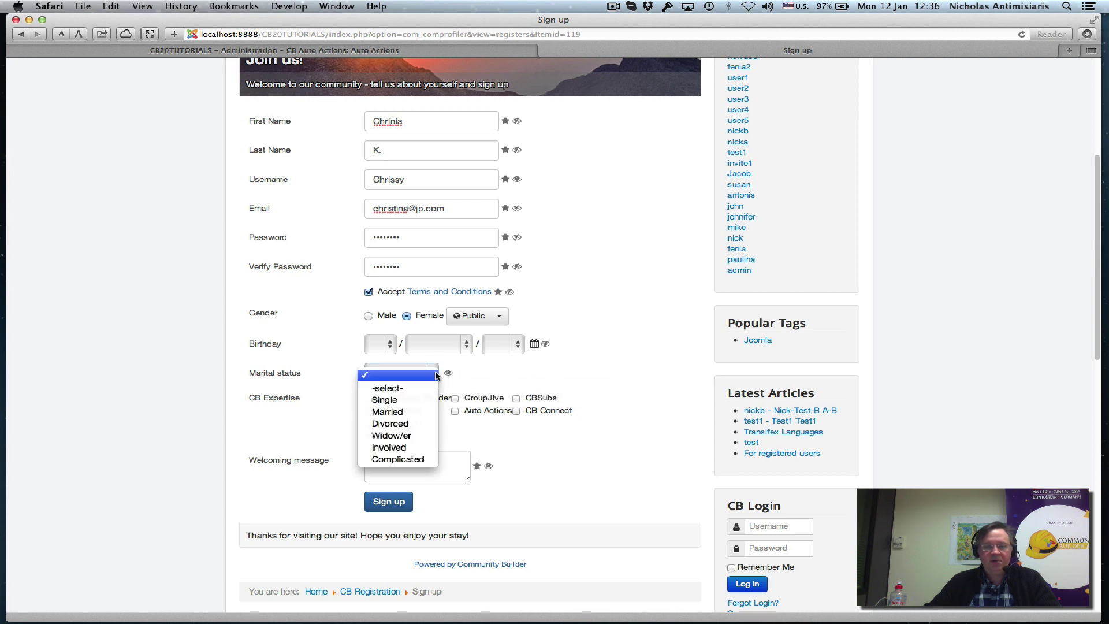
{"action": "left_click", "coordinate": [386, 399]}
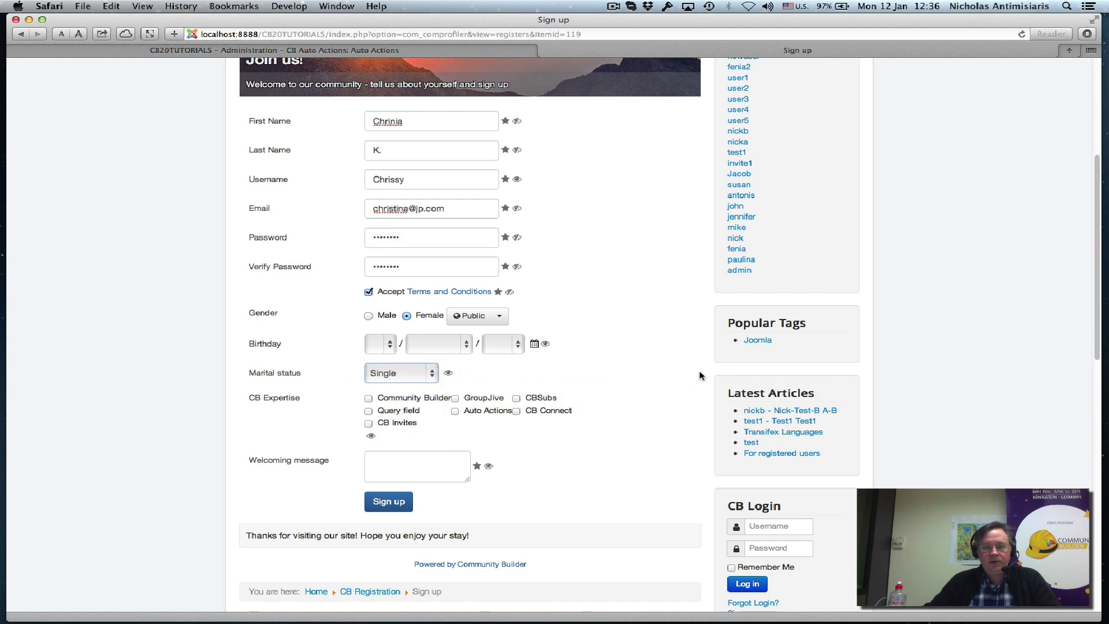
{"action": "left_click", "coordinate": [369, 424]}
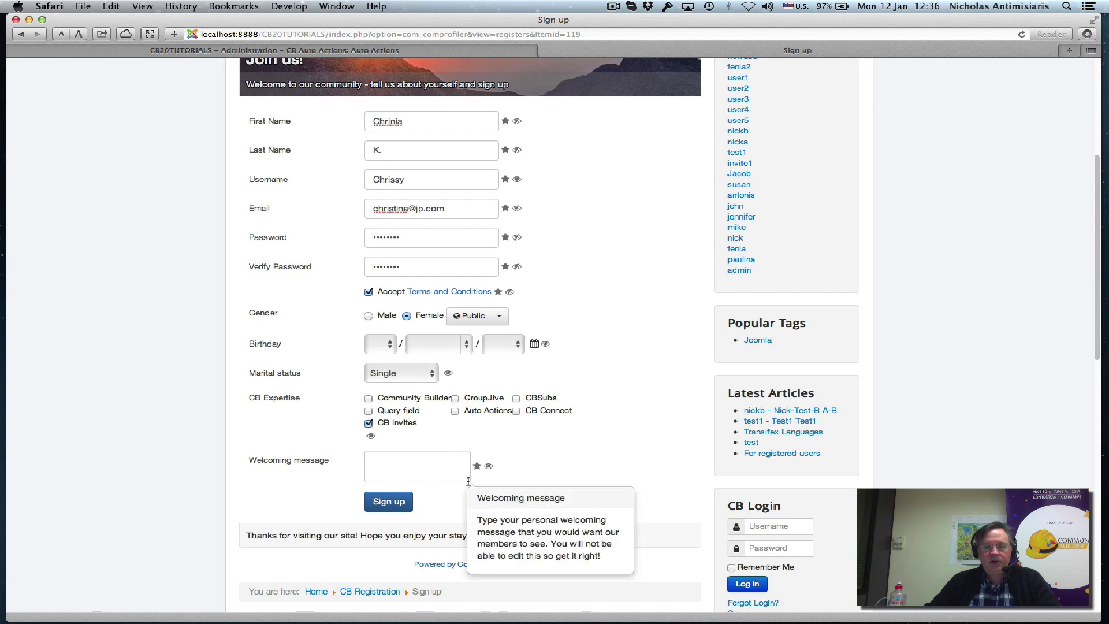
{"action": "left_click_drag", "start_coordinate": [470, 480], "coordinate": [615, 514]}
Type a personal welcoming message as a new community member and submit the sign-up form.
{"action": "left_click", "coordinate": [485, 475]}
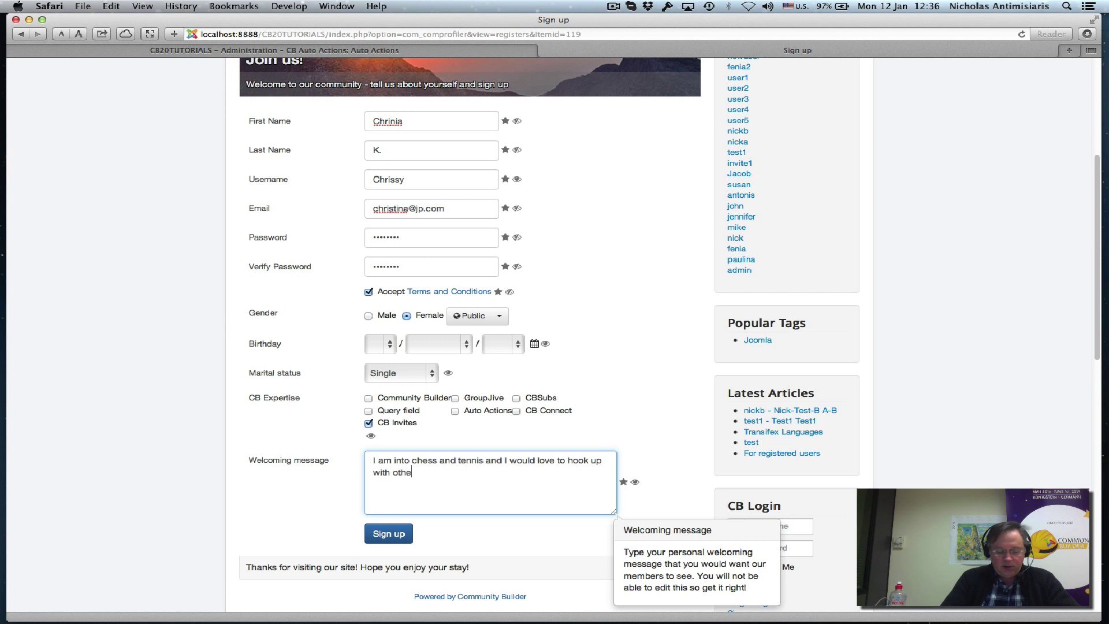
{"action": "type", "text": "community"}
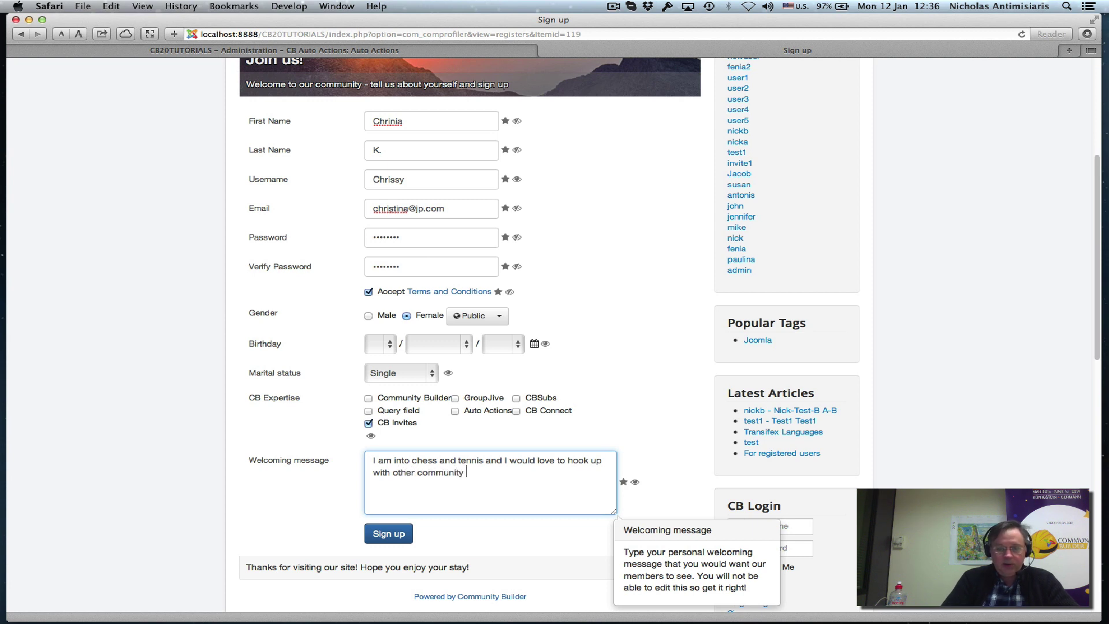
{"action": "type", "text": " members that are also into these"}
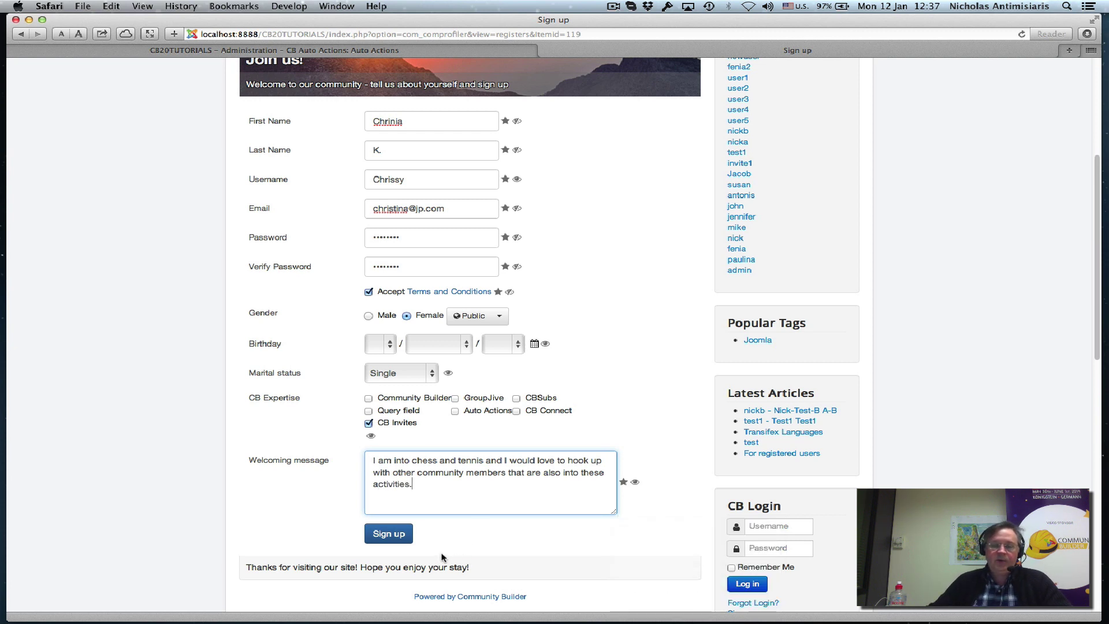
{"action": "left_click", "coordinate": [402, 540]}
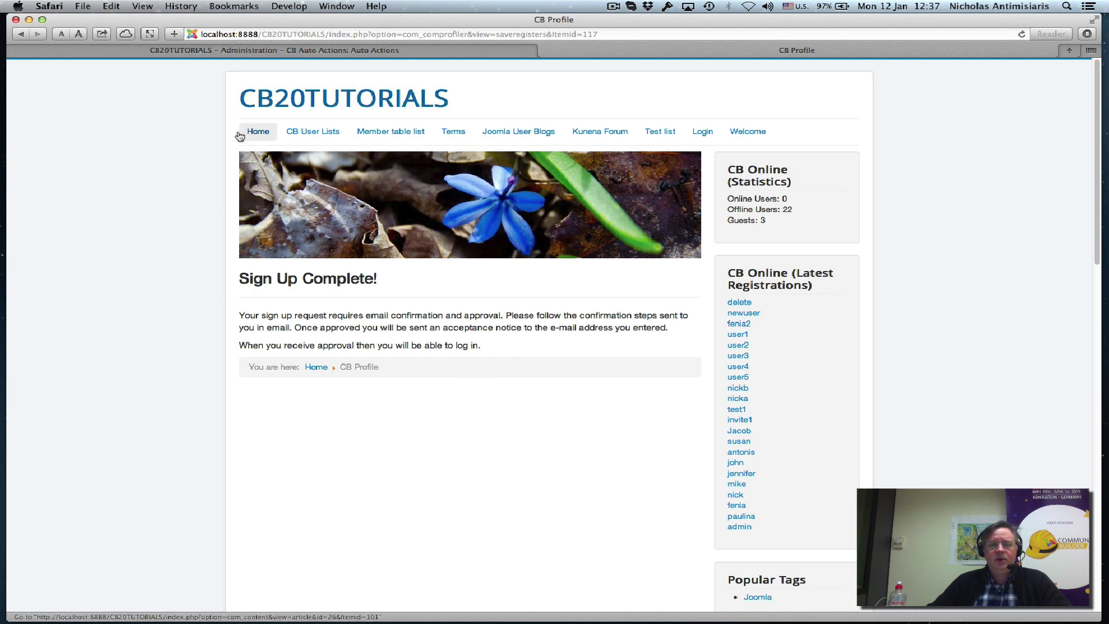
Check the site's Welcome category, then list CB User Management users at 100 per page.
{"action": "left_click", "coordinate": [745, 132]}
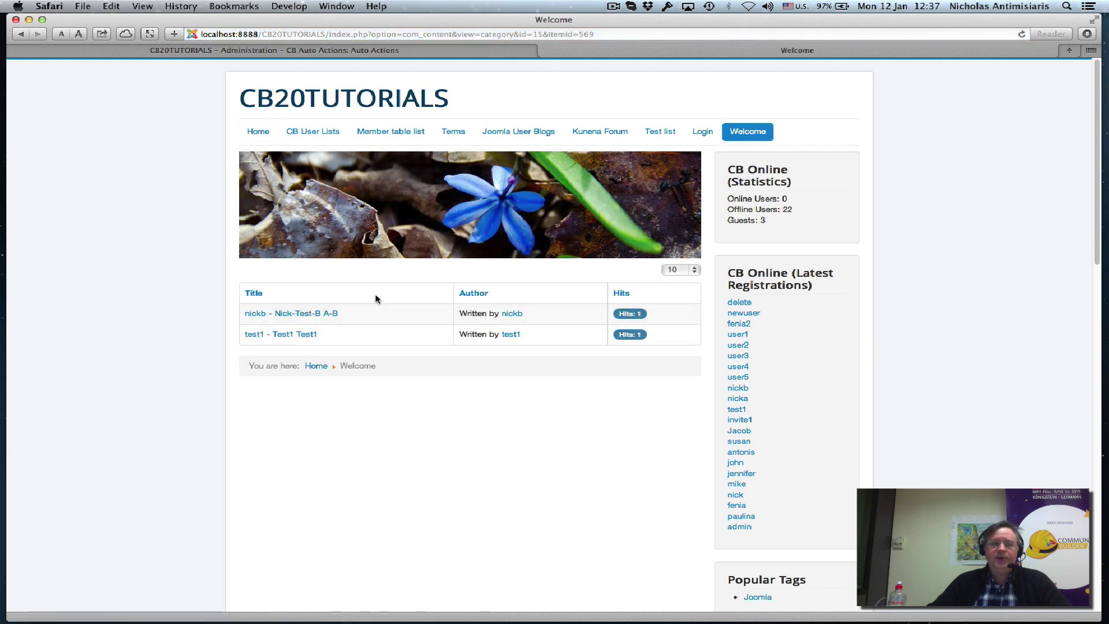
{"action": "left_click", "coordinate": [234, 51]}
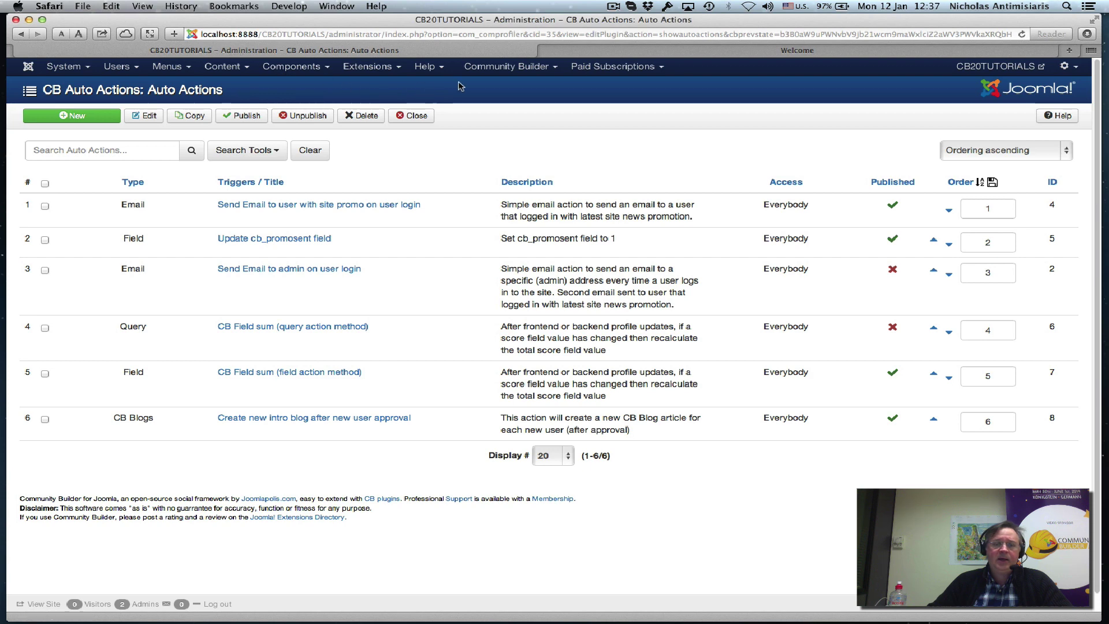
{"action": "left_click", "coordinate": [530, 72]}
{"action": "left_click", "coordinate": [518, 100]}
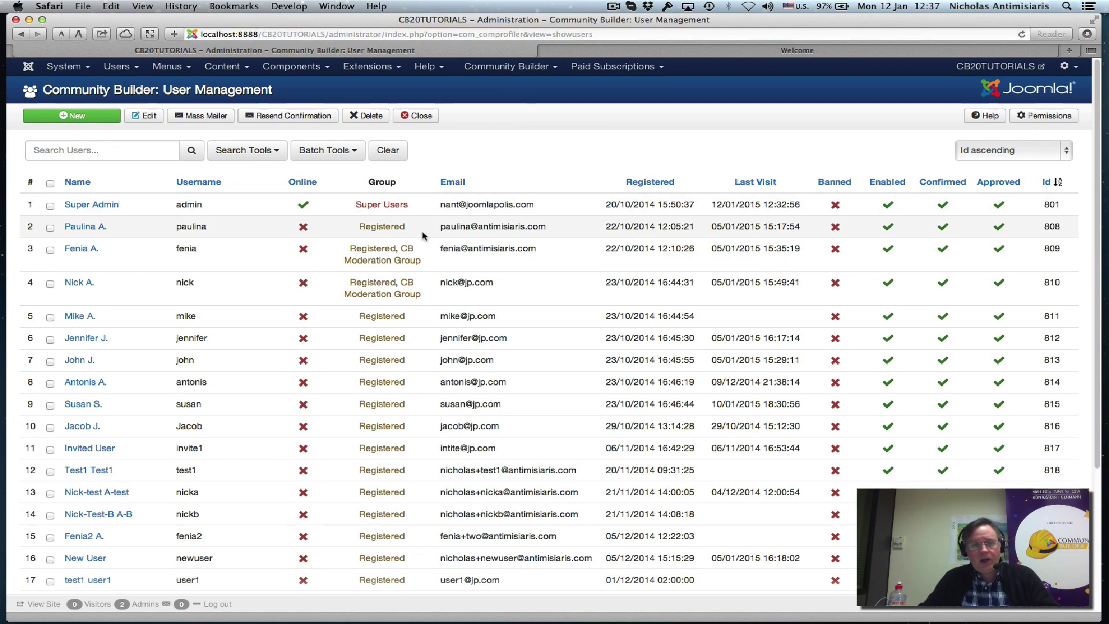
{"action": "scroll", "coordinate": [278, 444], "scroll_direction": "down", "scroll_amount": 5}
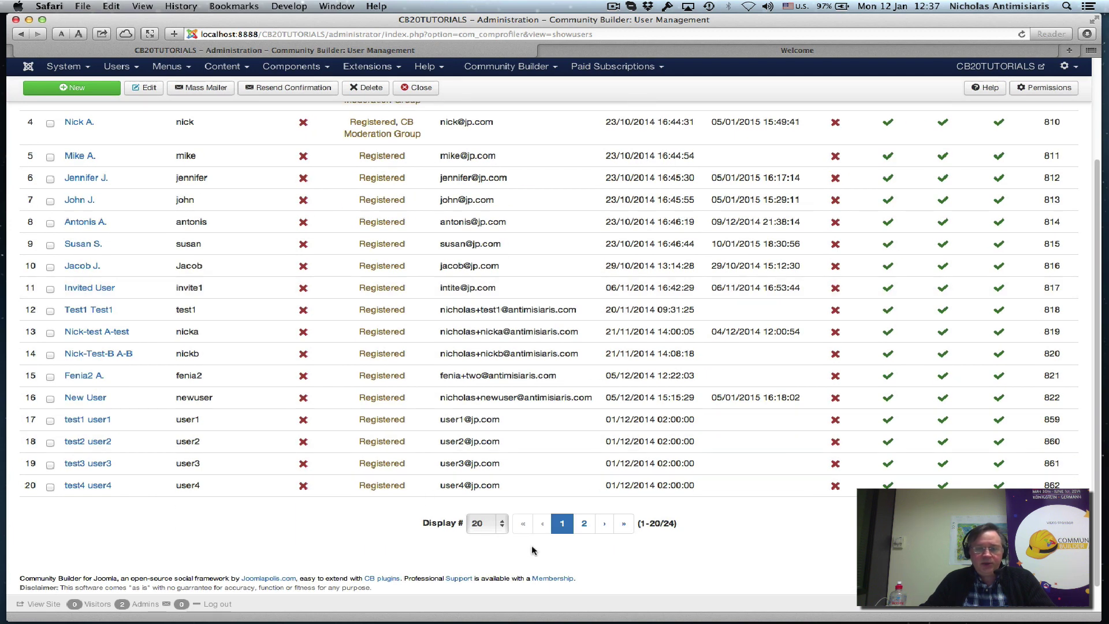
{"action": "left_click", "coordinate": [502, 524]}
{"action": "left_click", "coordinate": [491, 561]}
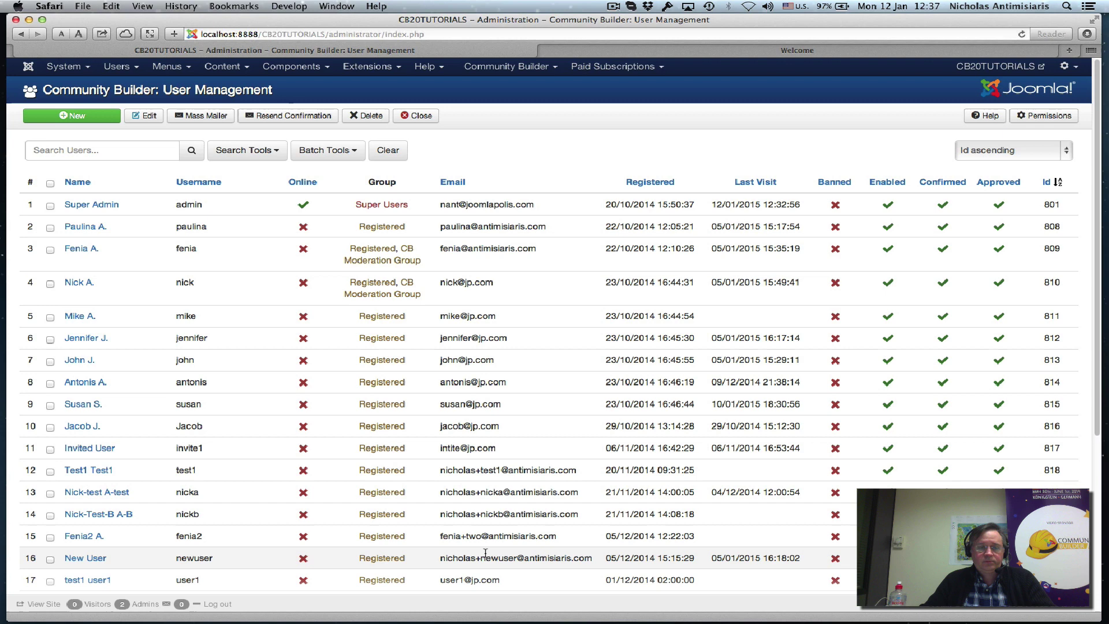
{"action": "scroll", "coordinate": [485, 557], "scroll_direction": "down", "scroll_amount": 5}
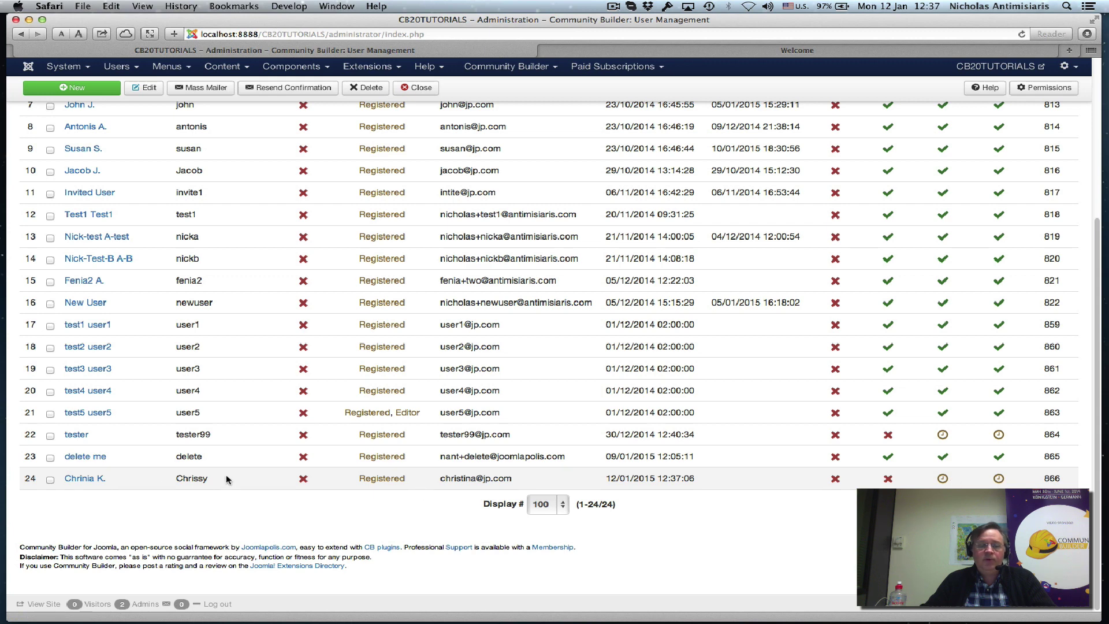
Set the new registrant to Confirmed, save and close, then approve them from the user list.
{"action": "left_click", "coordinate": [85, 479]}
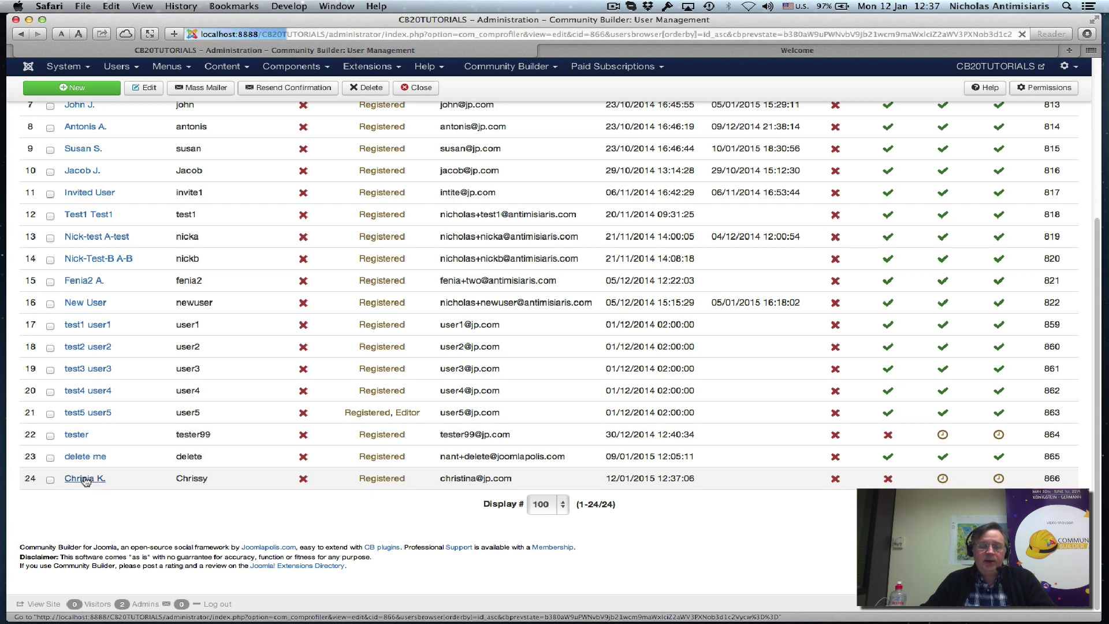
{"action": "scroll", "coordinate": [106, 473], "scroll_direction": "down", "scroll_amount": 5}
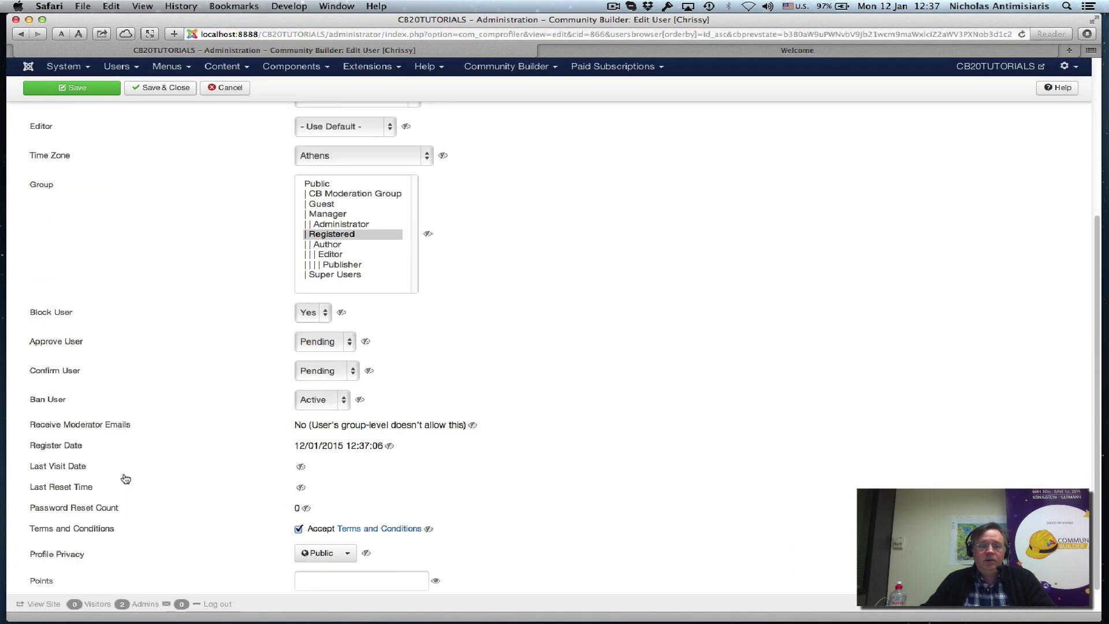
{"action": "left_click", "coordinate": [329, 380]}
{"action": "left_click", "coordinate": [324, 384]}
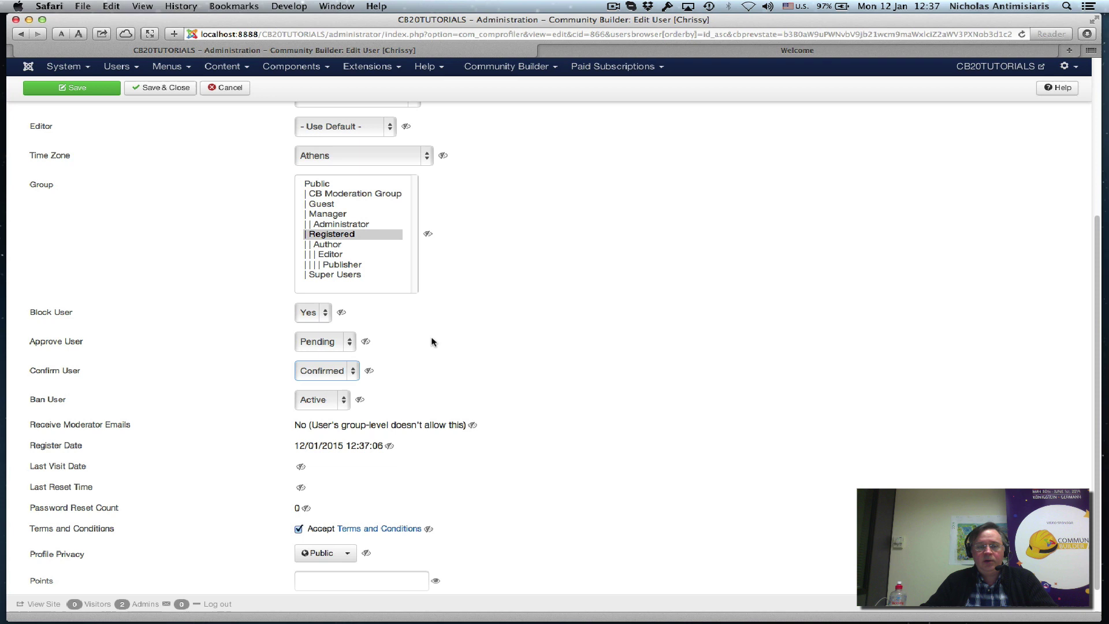
{"action": "scroll", "coordinate": [429, 339], "scroll_direction": "up", "scroll_amount": 10}
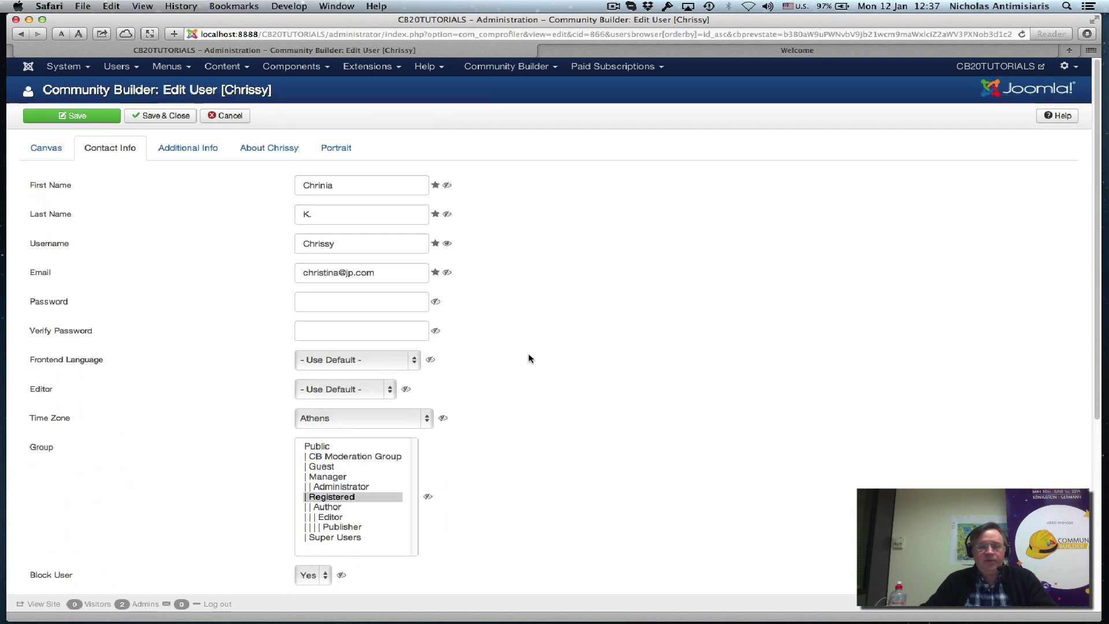
{"action": "left_click", "coordinate": [71, 116]}
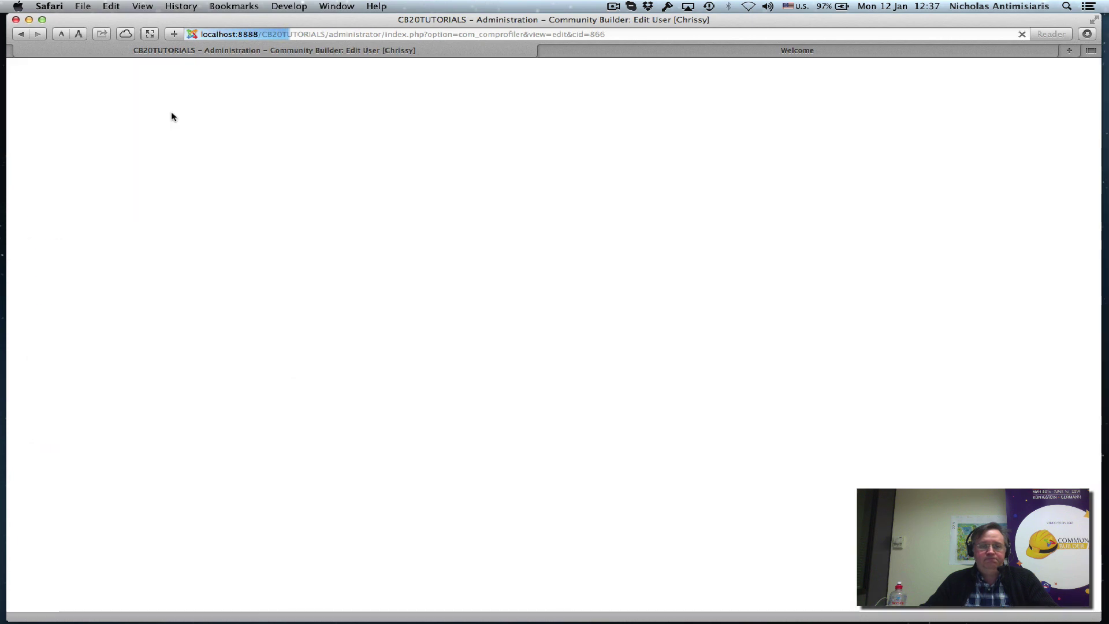
{"action": "left_click", "coordinate": [173, 117]}
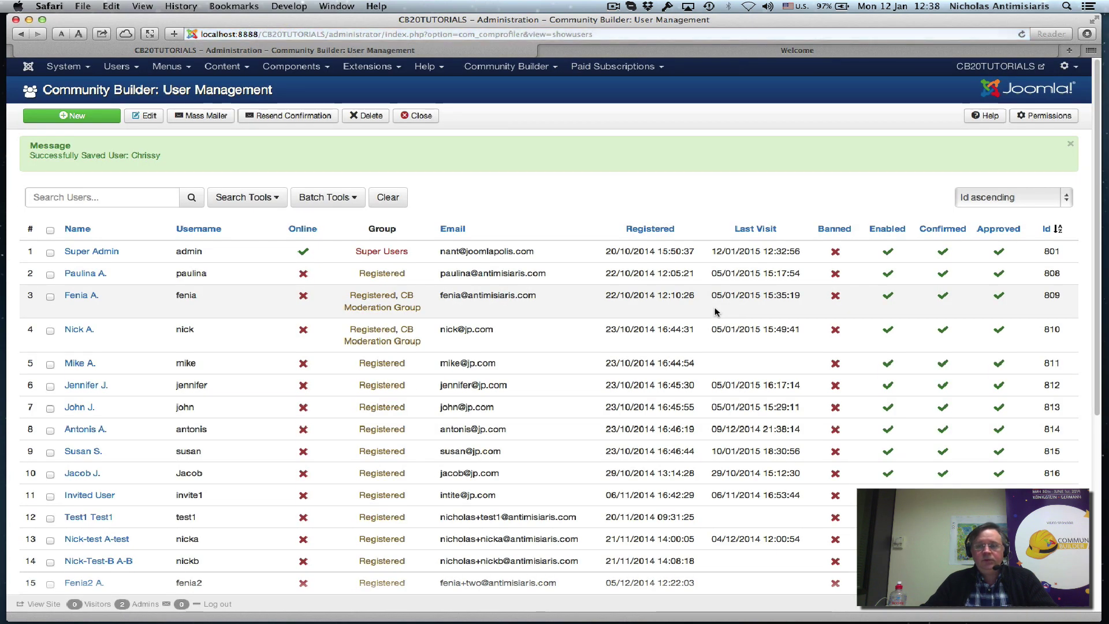
{"action": "scroll", "coordinate": [845, 404], "scroll_direction": "down", "scroll_amount": 5}
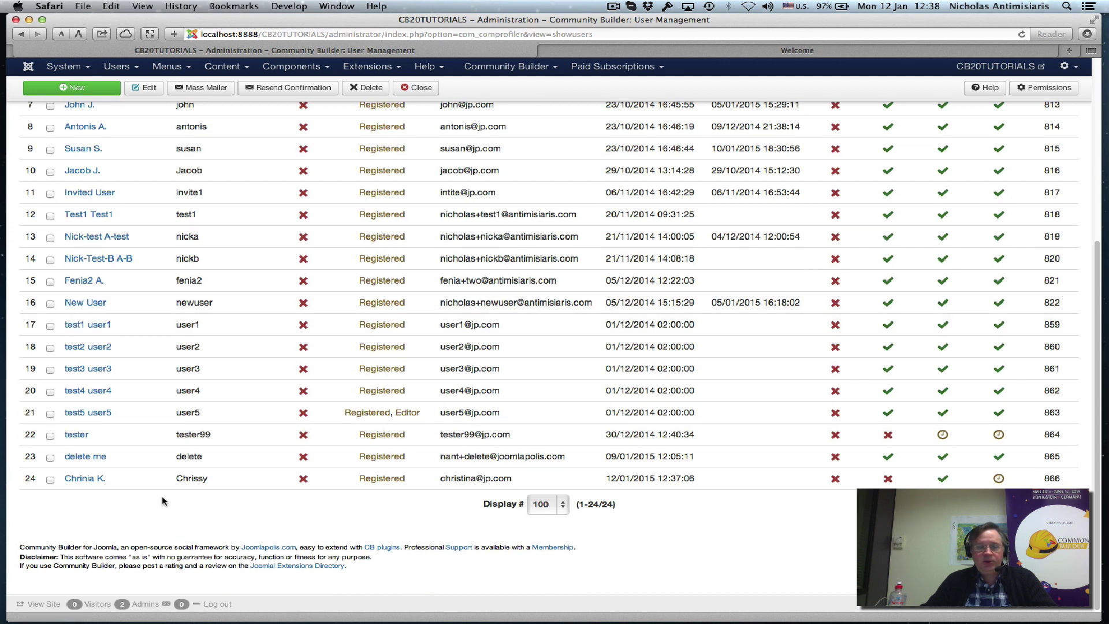
{"action": "left_click", "coordinate": [998, 479]}
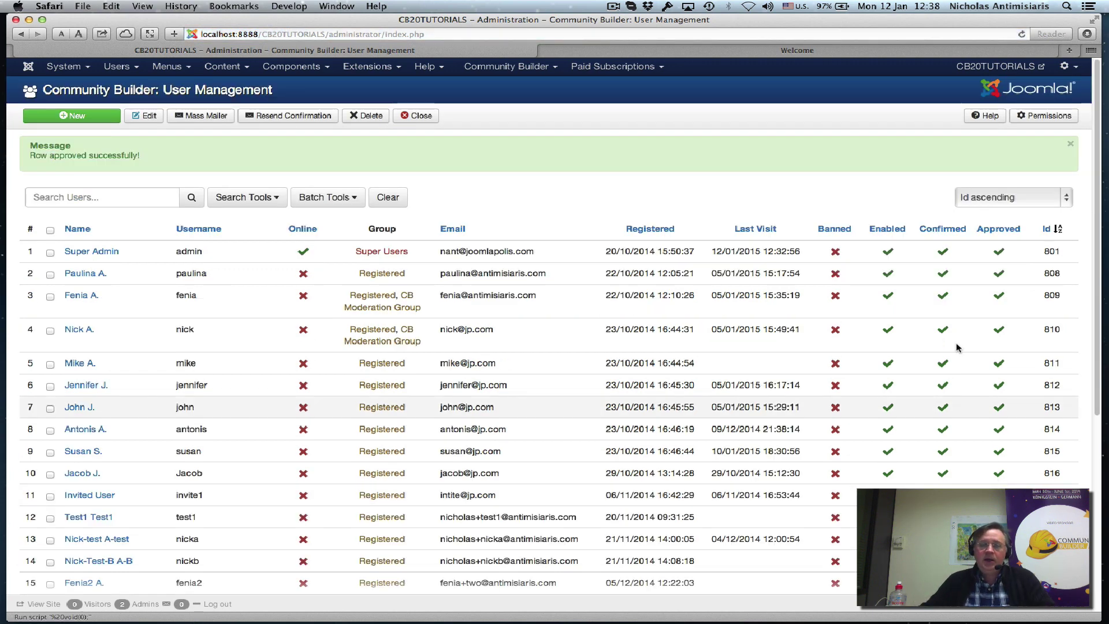
Refresh the site's Welcome category and open the new member's article to read their chess-and-tennis message.
{"action": "left_click", "coordinate": [747, 51]}
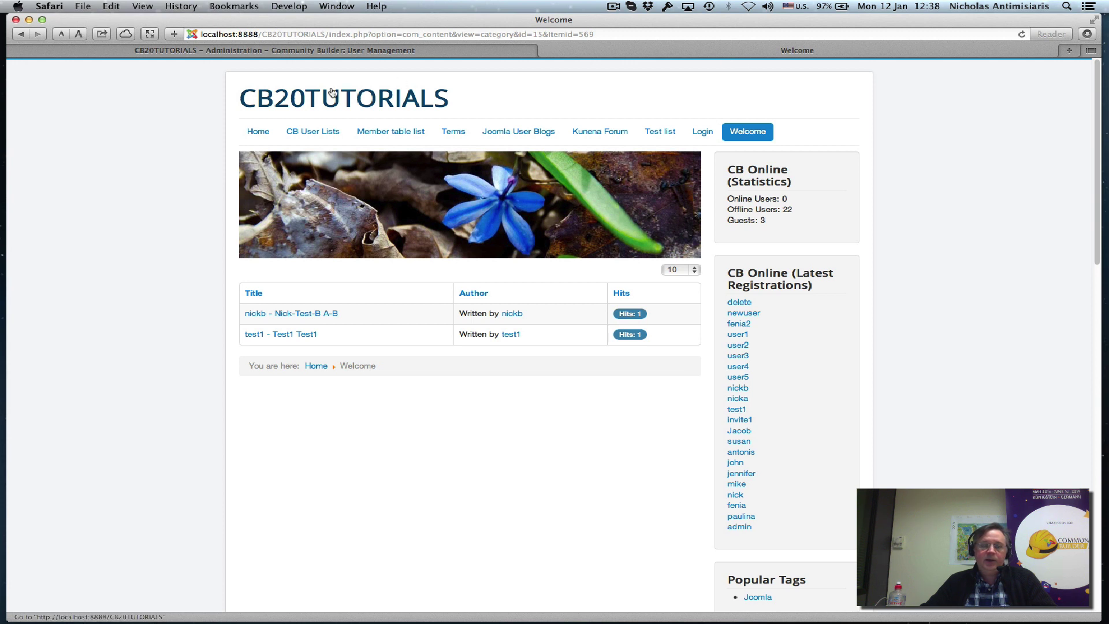
{"action": "left_click", "coordinate": [750, 133]}
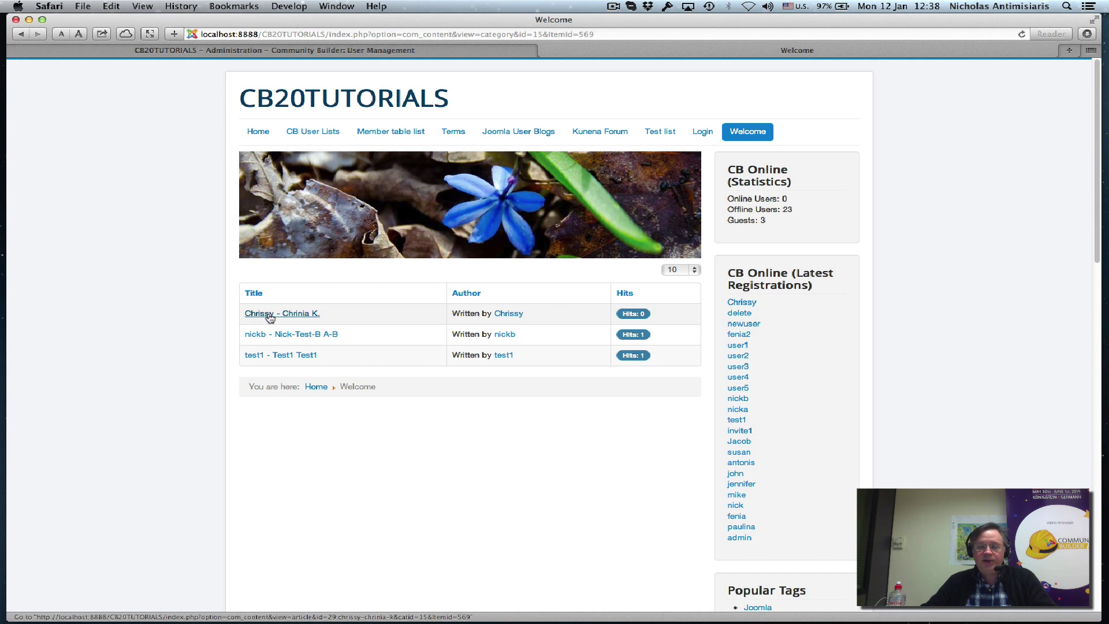
{"action": "left_click", "coordinate": [269, 317]}
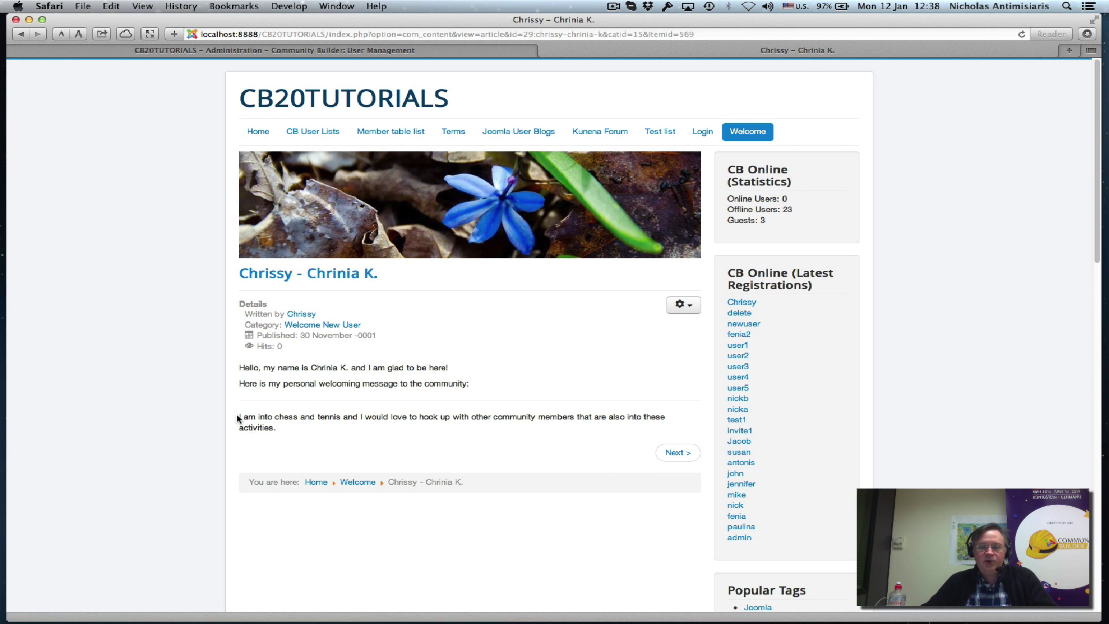
{"action": "left_click_drag", "start_coordinate": [238, 417], "coordinate": [275, 432]}
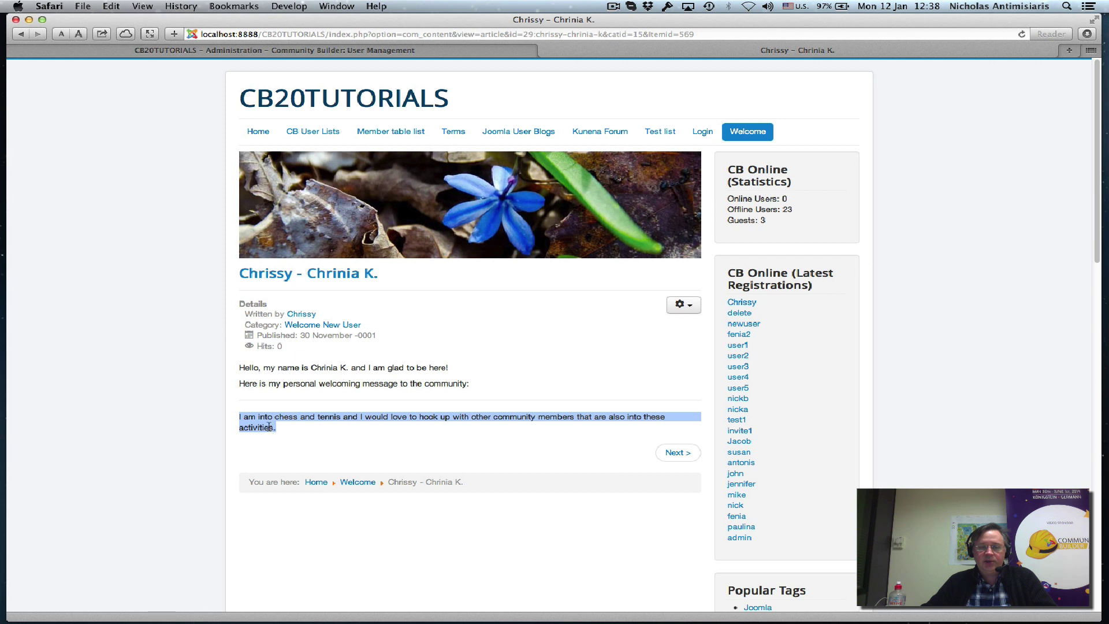
{"action": "left_click", "coordinate": [270, 427]}
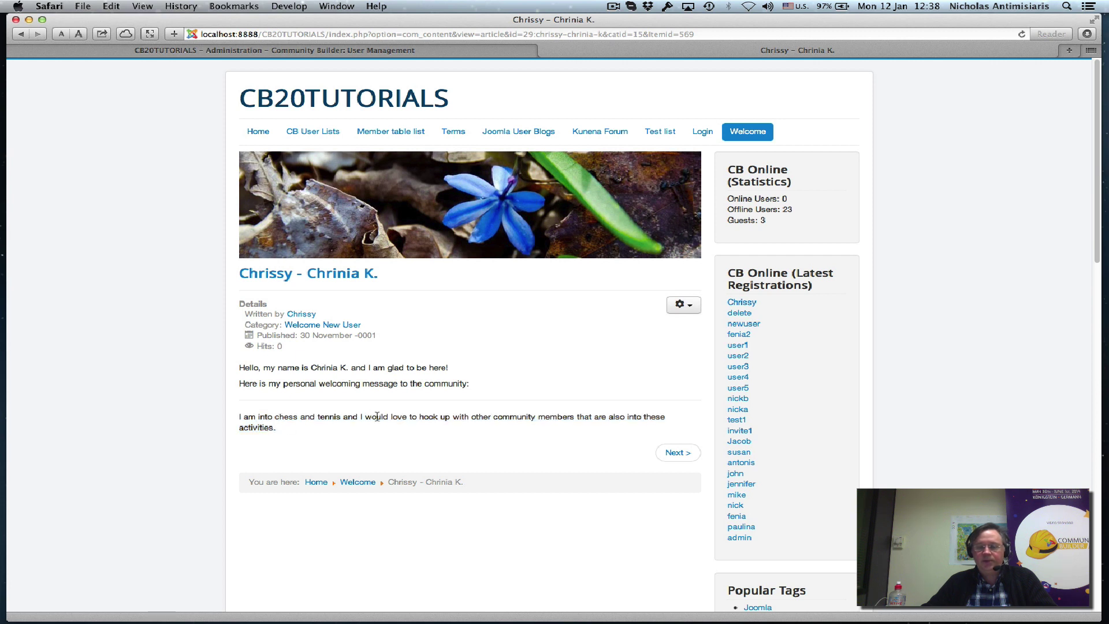